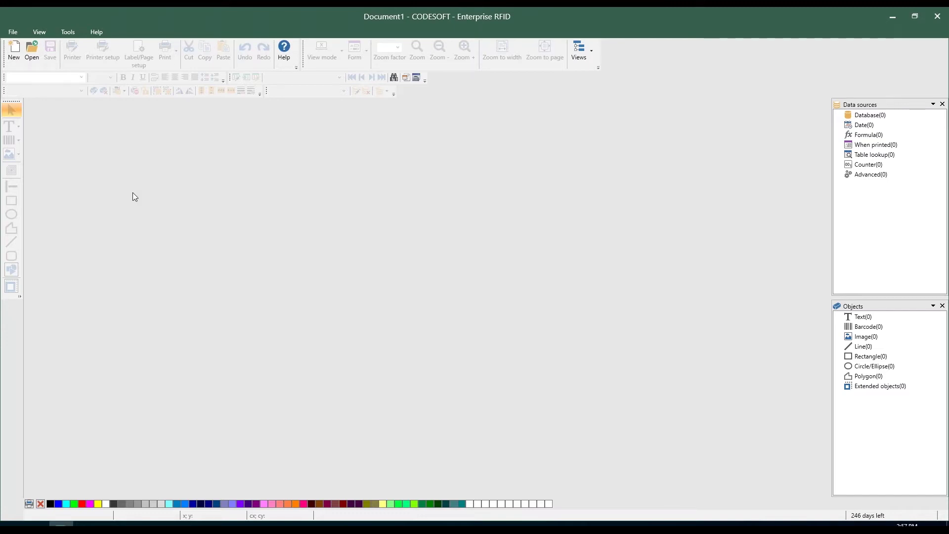
Start a new label document and choose the native printer Zebra Z4M (300dpi) on LPT1
{"action": "left_click", "coordinate": [13, 33]}
{"action": "left_click", "coordinate": [24, 46]}
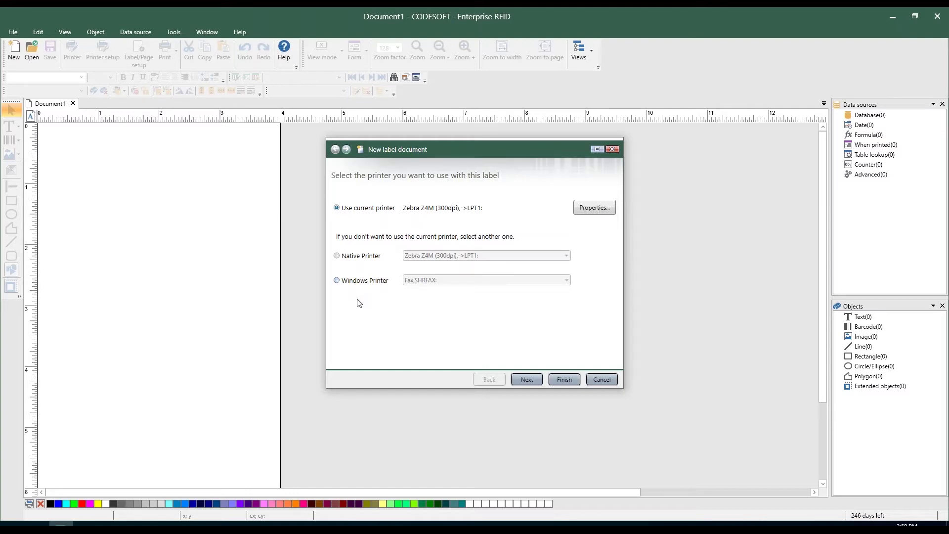
{"action": "left_click", "coordinate": [350, 255]}
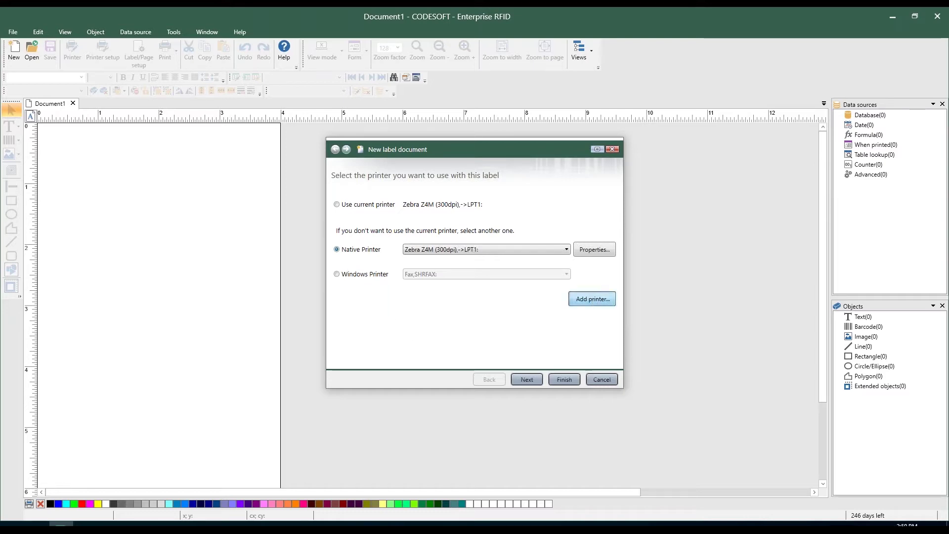
Add a printer, choosing the Zebra 110XiIII Plus UHF (300dpi) model from the ZEBRA list
{"action": "left_click", "coordinate": [591, 299]}
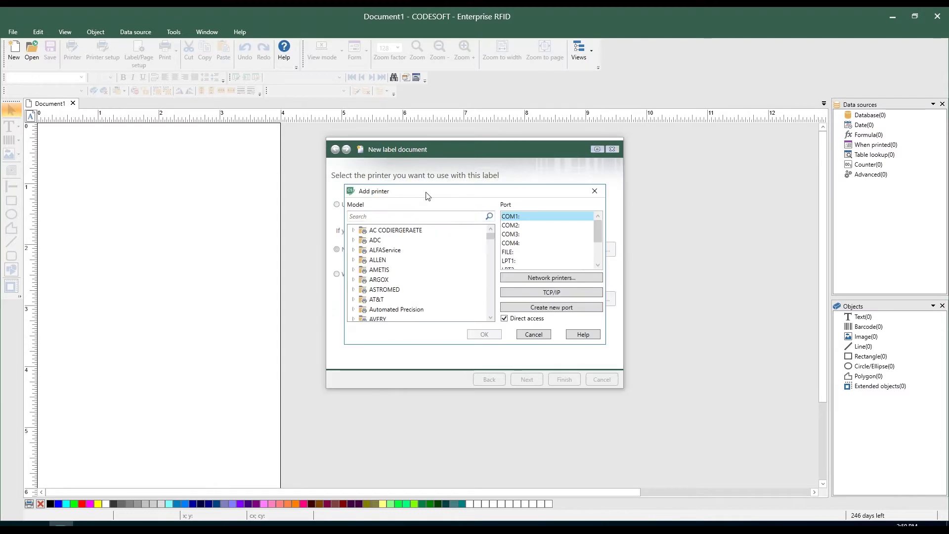
{"action": "left_click_drag", "start_coordinate": [429, 197], "coordinate": [428, 180]}
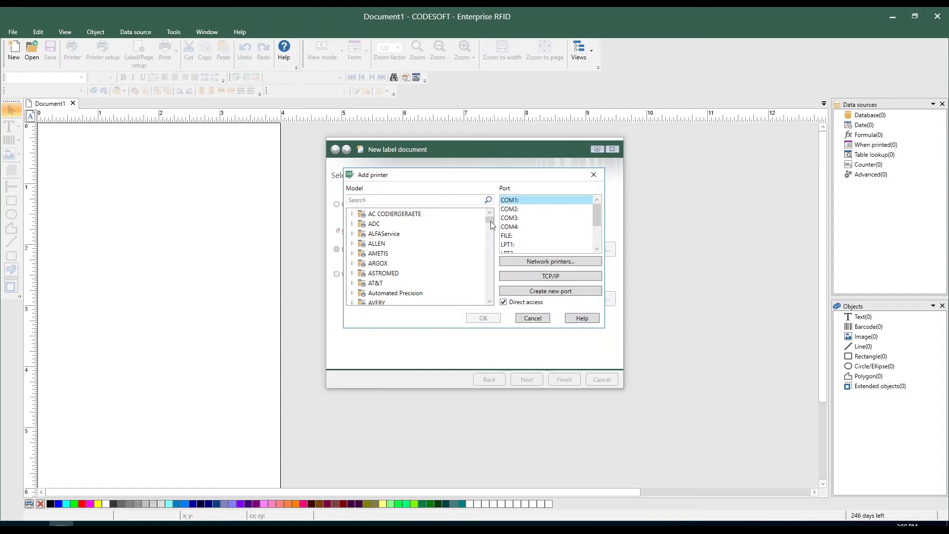
{"action": "scroll", "coordinate": [489, 222], "scroll_direction": "down", "scroll_amount": 20}
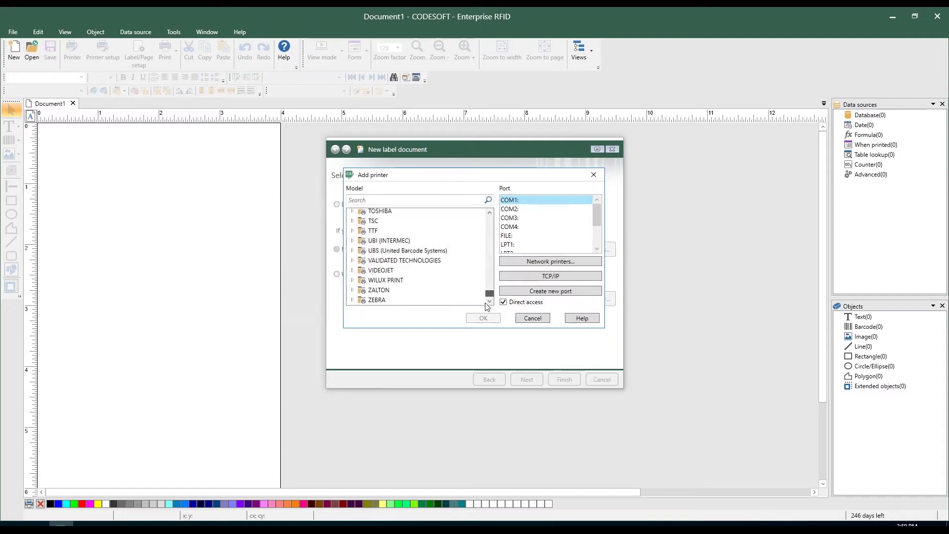
{"action": "left_click", "coordinate": [353, 300]}
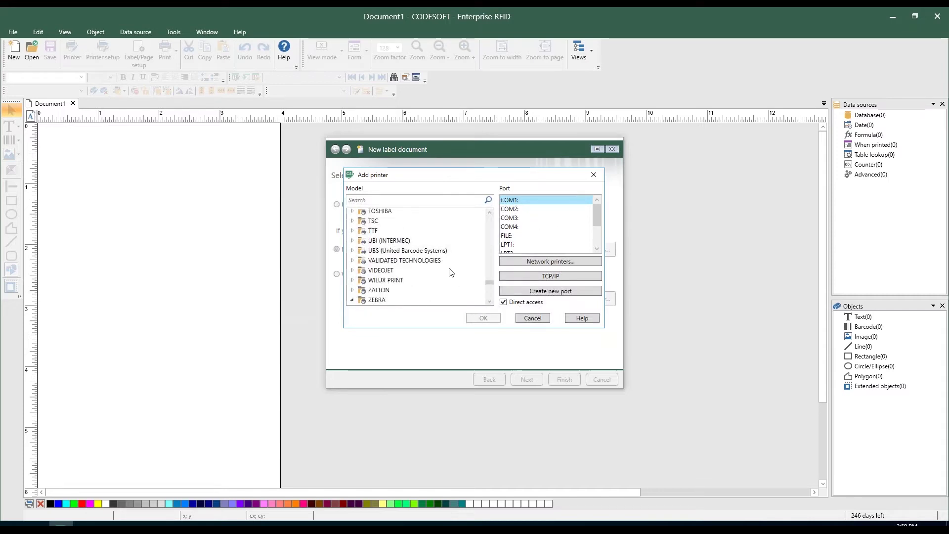
{"action": "scroll", "coordinate": [448, 271], "scroll_direction": "down", "scroll_amount": 3}
{"action": "scroll", "coordinate": [448, 271], "scroll_direction": "down", "scroll_amount": 8}
{"action": "left_click", "coordinate": [420, 255]}
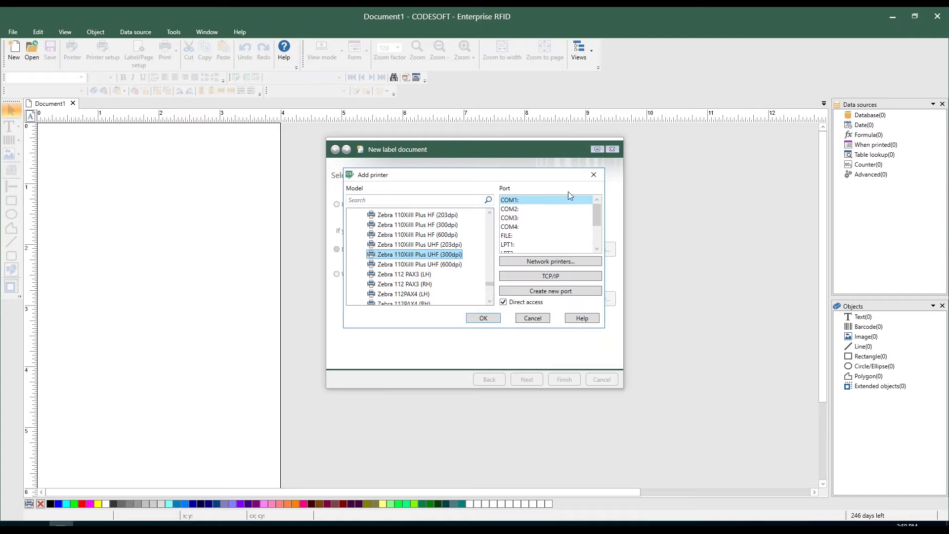
{"action": "scroll", "coordinate": [597, 221], "scroll_direction": "down", "scroll_amount": 2}
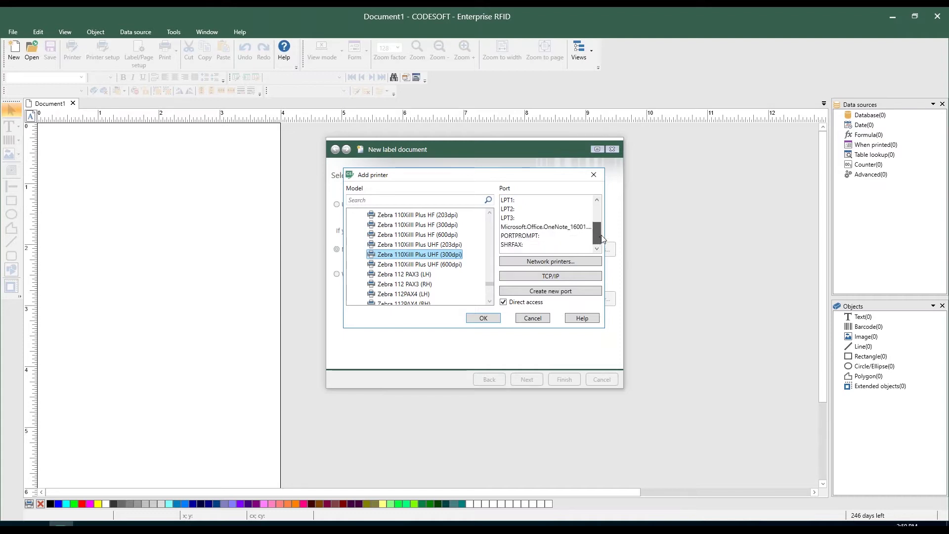
{"action": "scroll", "coordinate": [599, 217], "scroll_direction": "up", "scroll_amount": 2}
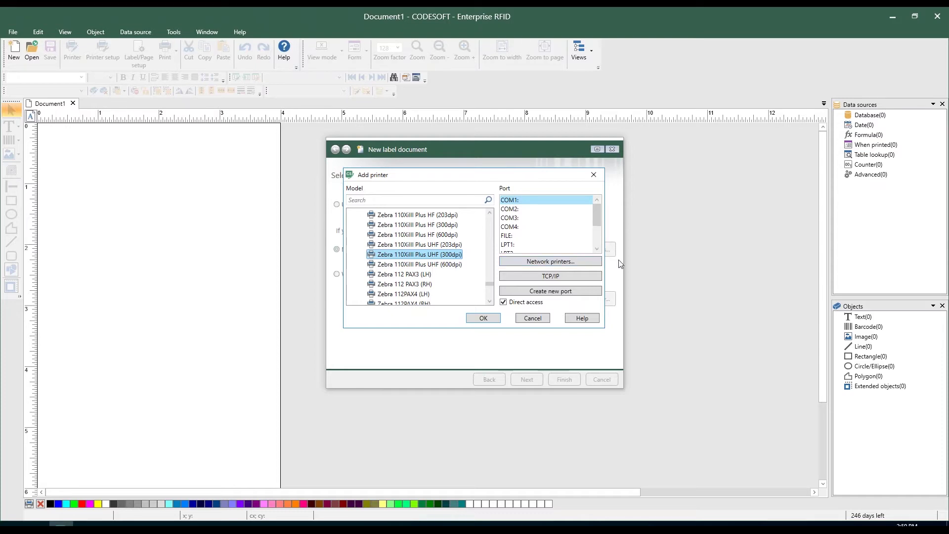
Skip TCP/IP, confirm the new printer on COM1, and keep Zebra Z4M (300dpi) selected
{"action": "left_click", "coordinate": [592, 278]}
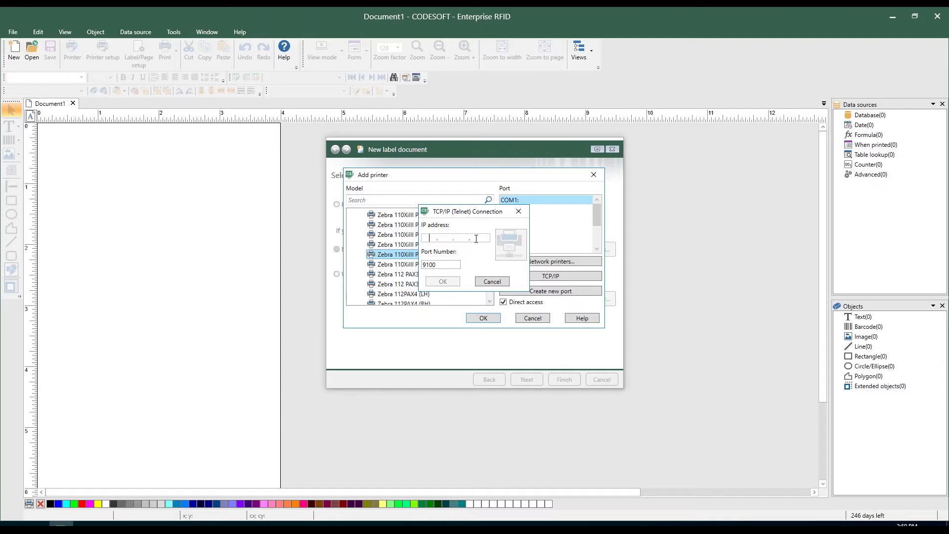
{"action": "left_click", "coordinate": [492, 282]}
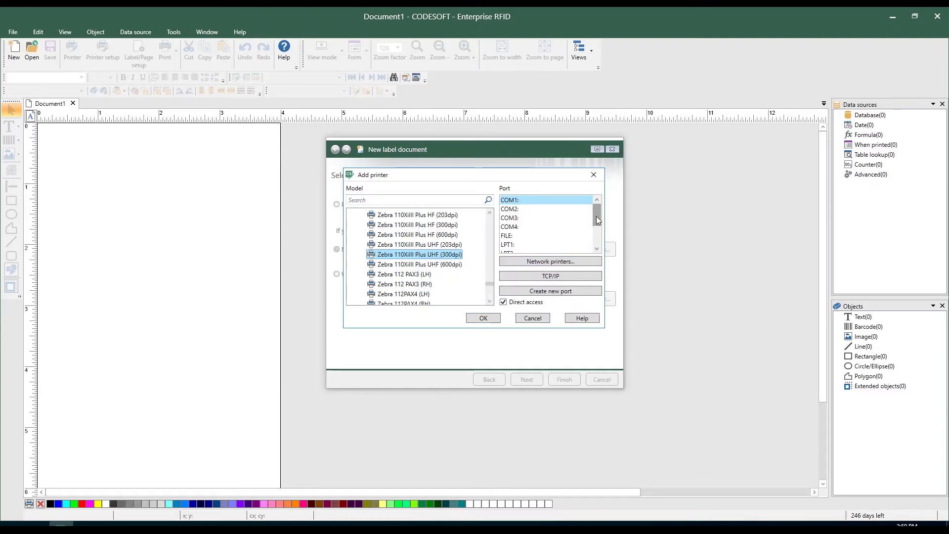
{"action": "mouse_move", "coordinate": [597, 215]}
{"action": "left_mouse_down"}
{"action": "mouse_move", "coordinate": [598, 236]}
{"action": "mouse_move", "coordinate": [600, 211]}
{"action": "left_mouse_up"}
{"action": "left_click", "coordinate": [484, 318]}
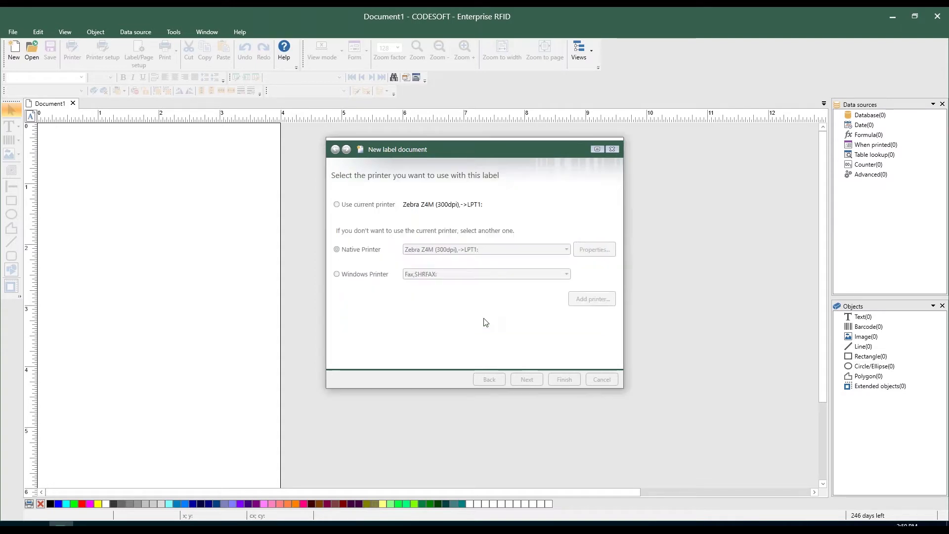
{"action": "left_click", "coordinate": [432, 250]}
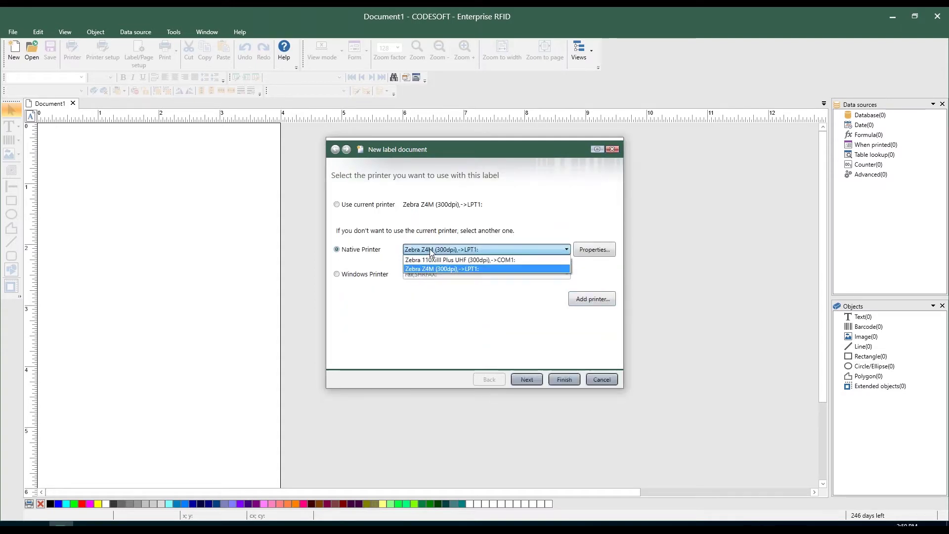
{"action": "left_click", "coordinate": [421, 330]}
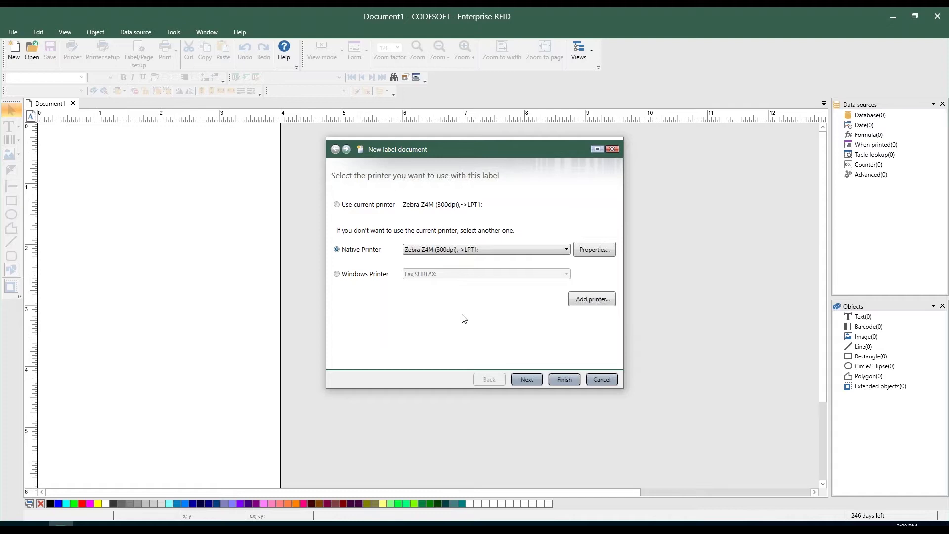
On the page-format step, keep custom stock with Default Type and Default Stock
{"action": "left_click", "coordinate": [527, 380]}
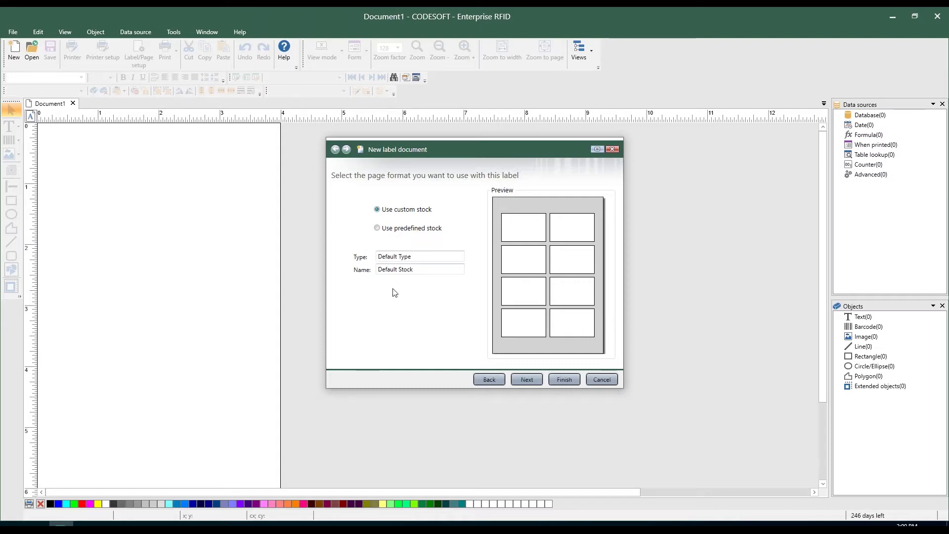
{"action": "left_click", "coordinate": [377, 228]}
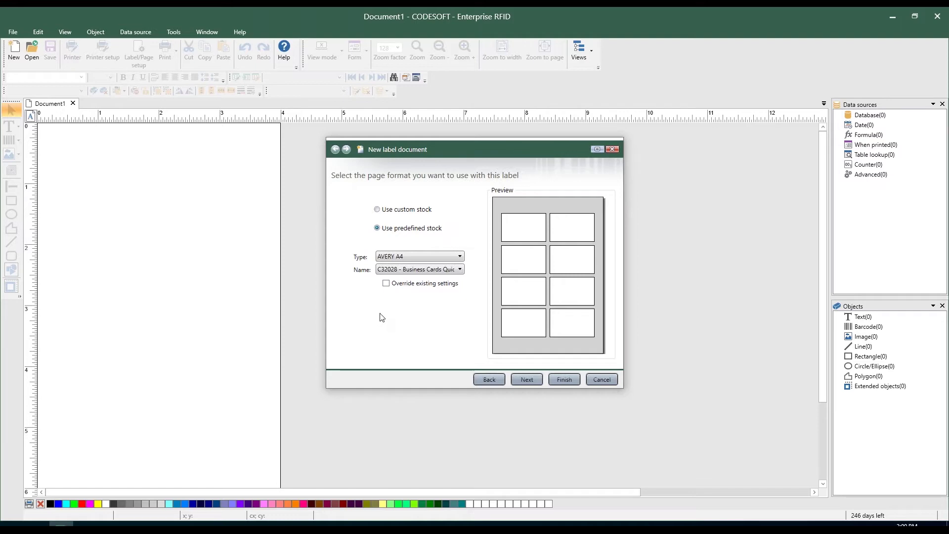
{"action": "left_click", "coordinate": [396, 213]}
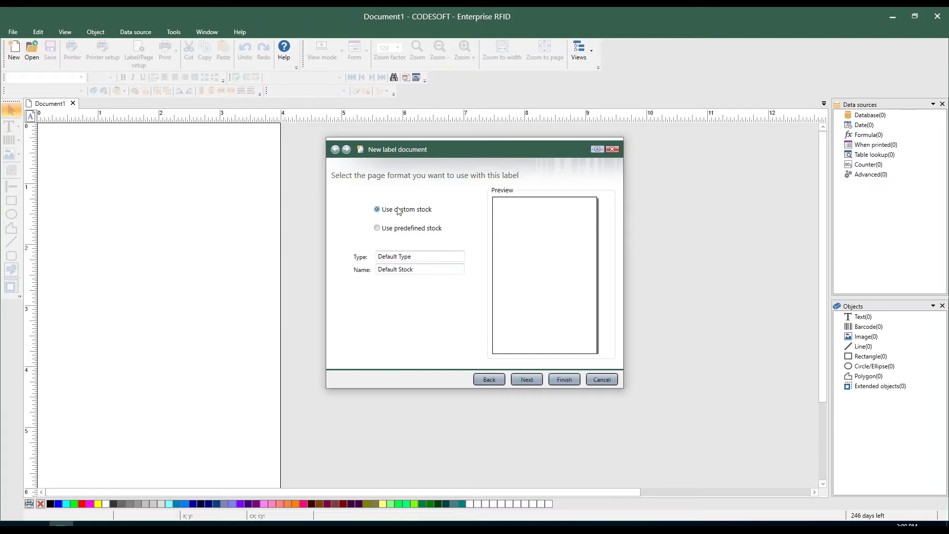
{"action": "left_click_drag", "start_coordinate": [421, 255], "coordinate": [376, 273]}
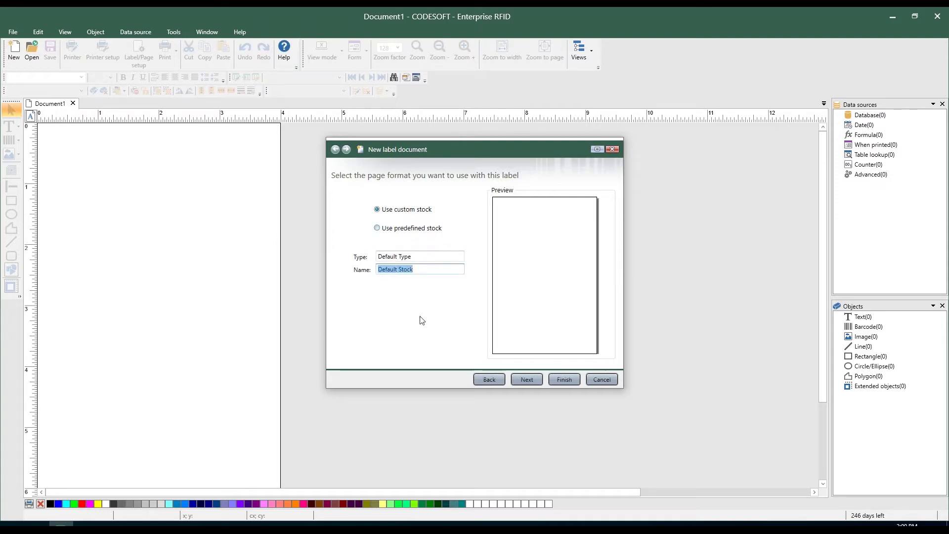
Try a 3 × 3 layout, then set the 4 × 6 in label back to 1 column, 1 row
{"action": "left_click", "coordinate": [528, 379]}
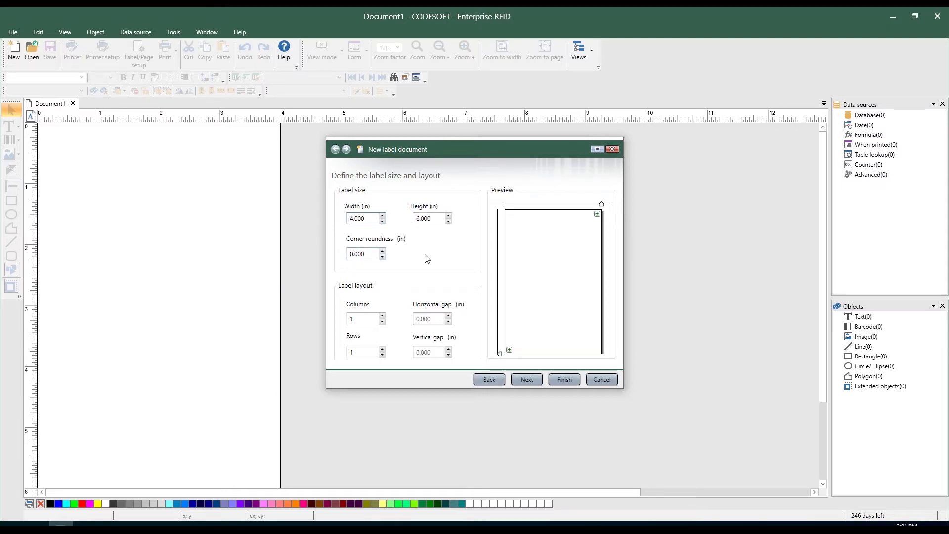
{"action": "left_click", "coordinate": [382, 316]}
{"action": "left_click", "coordinate": [382, 316]}
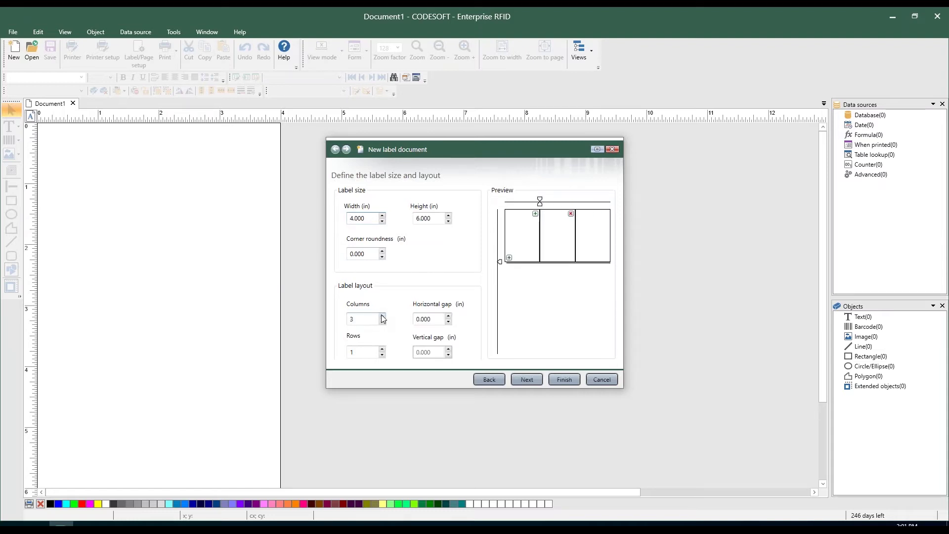
{"action": "left_click", "coordinate": [382, 350]}
{"action": "left_click", "coordinate": [383, 350]}
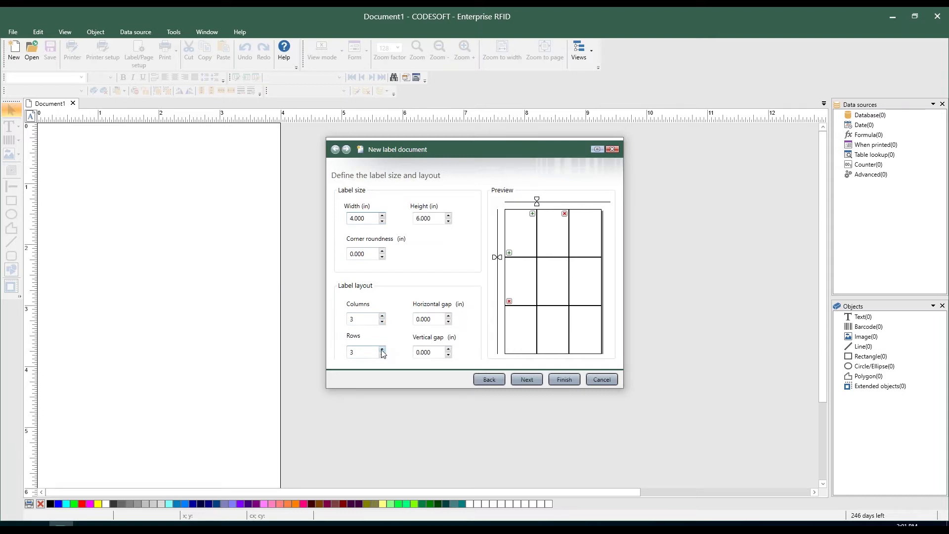
{"action": "left_click", "coordinate": [382, 322]}
{"action": "left_click", "coordinate": [383, 322]}
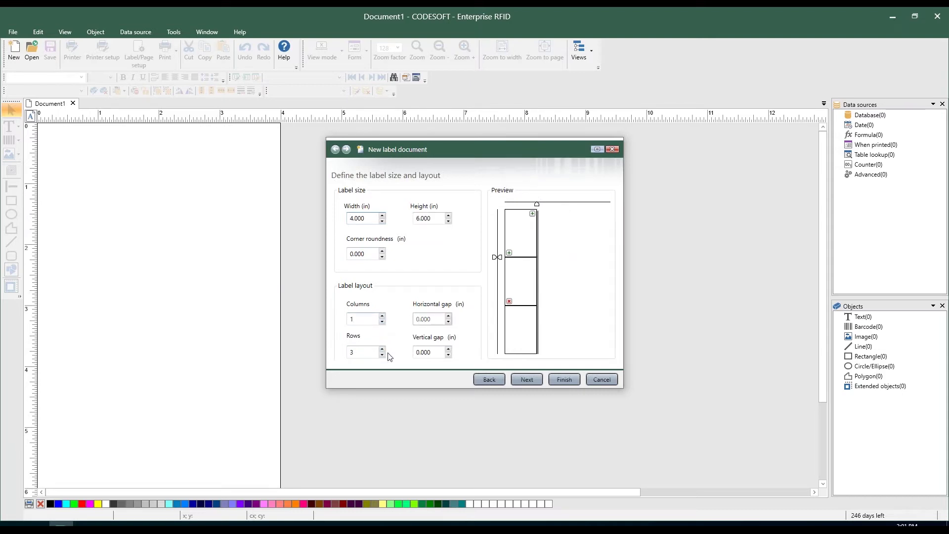
{"action": "left_click", "coordinate": [382, 355]}
{"action": "left_click", "coordinate": [382, 356]}
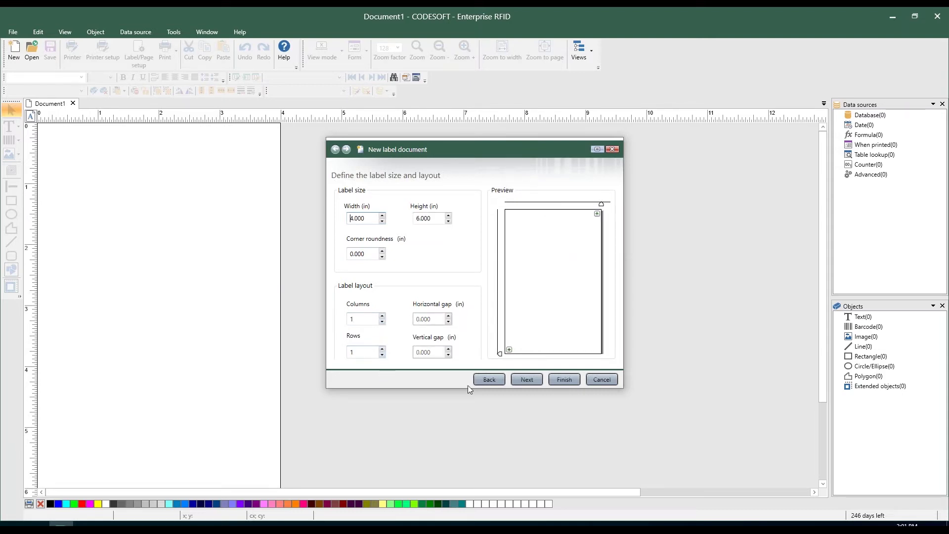
Keep automatic 4 × 6 in sizing, enable printer-default margins, and leave media type on With gap
{"action": "left_click", "coordinate": [527, 380]}
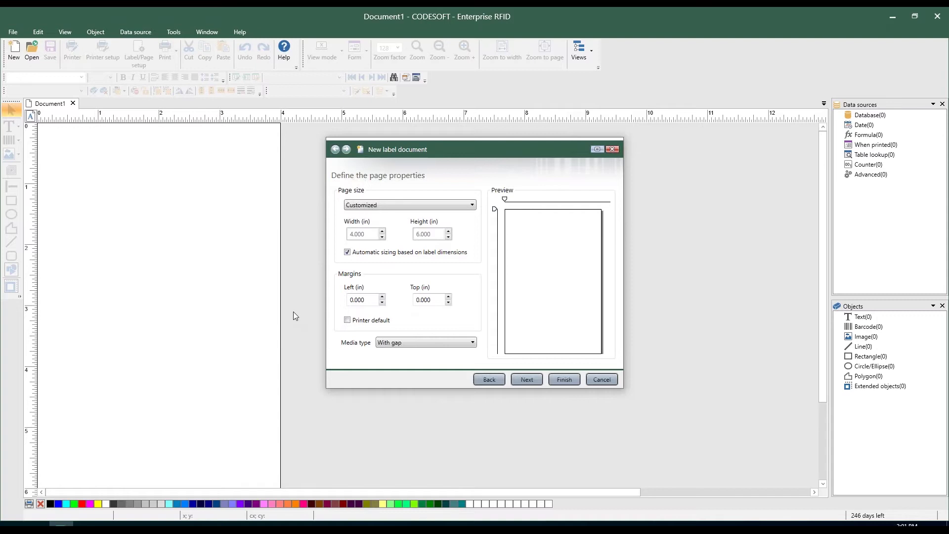
{"action": "left_click", "coordinate": [348, 253]}
{"action": "left_click", "coordinate": [348, 253]}
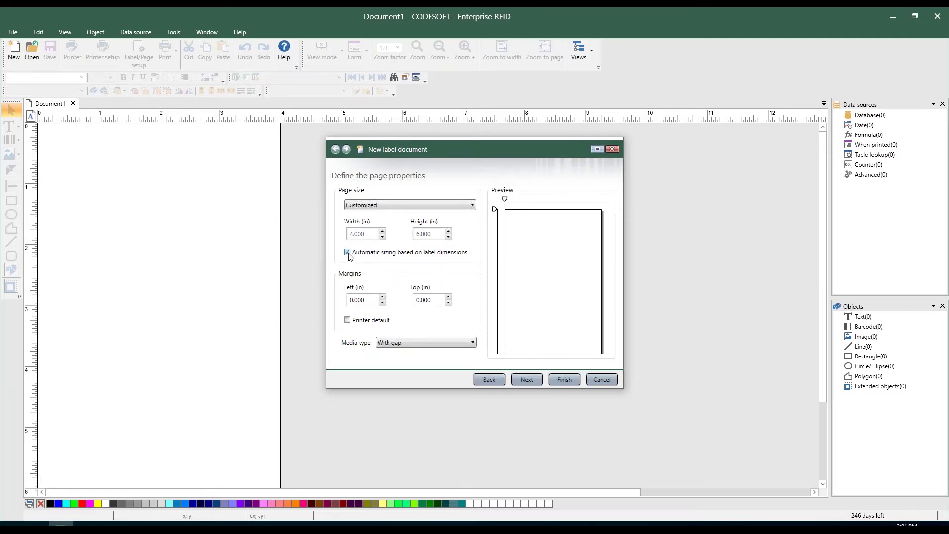
{"action": "left_click", "coordinate": [348, 321]}
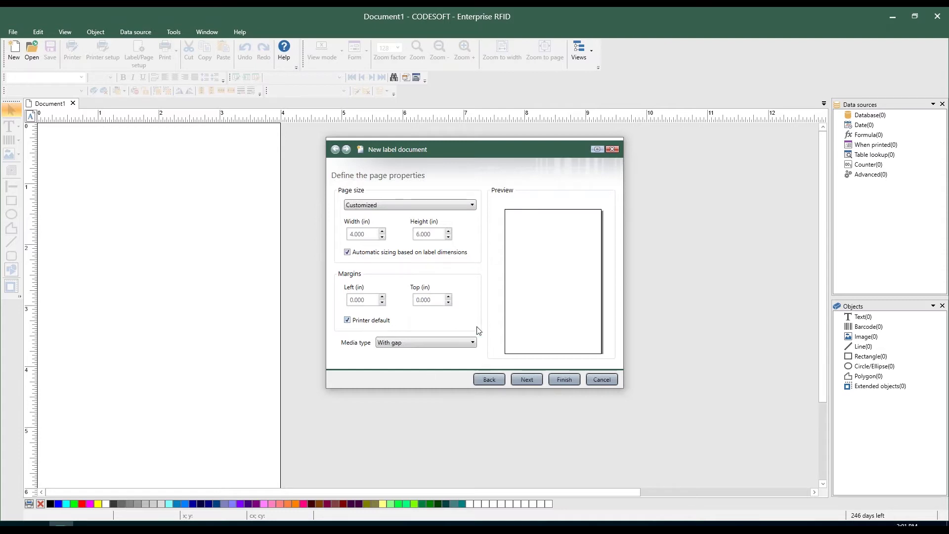
{"action": "left_click", "coordinate": [424, 344]}
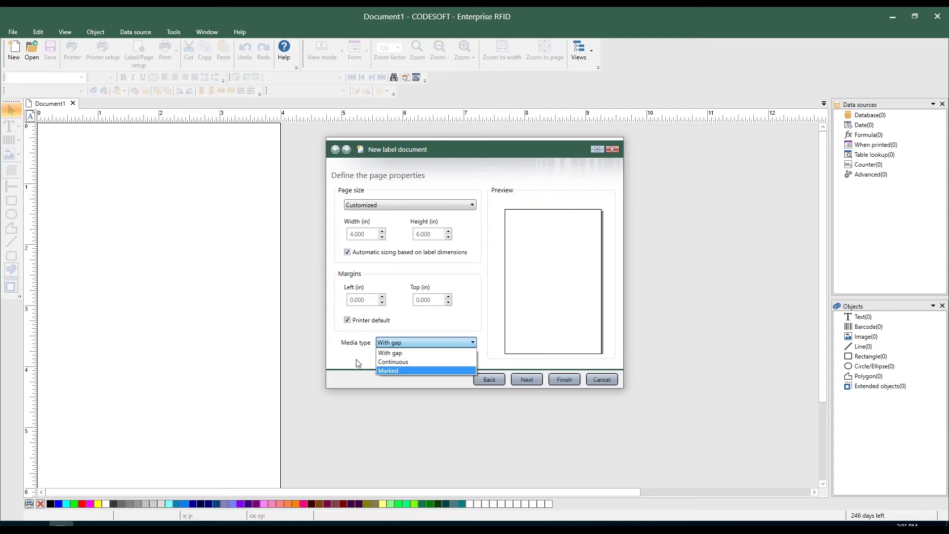
{"action": "left_click", "coordinate": [356, 363]}
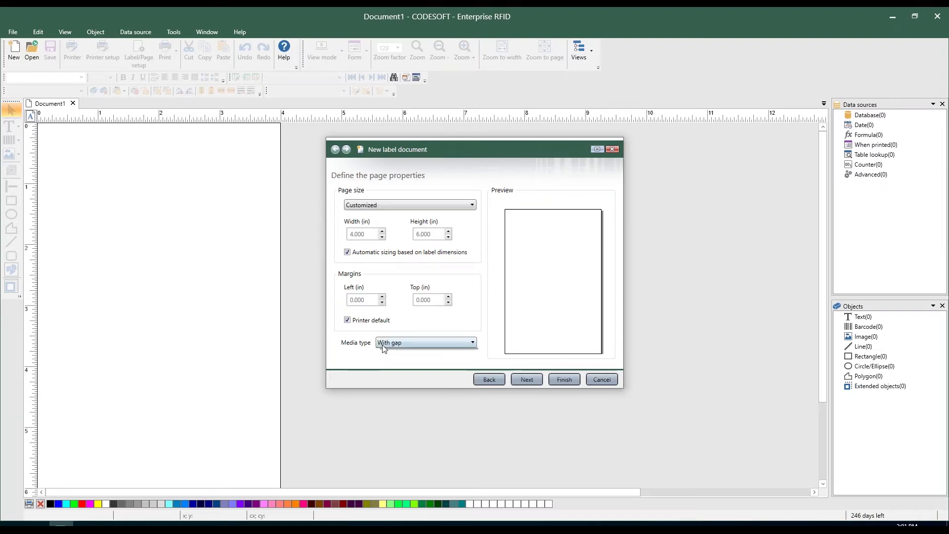
{"action": "left_click", "coordinate": [384, 343]}
{"action": "left_click", "coordinate": [361, 365]}
Skip the background image to reach the summary: Zebra Z4M, 4 x 6 in, With gap
{"action": "left_click", "coordinate": [528, 379]}
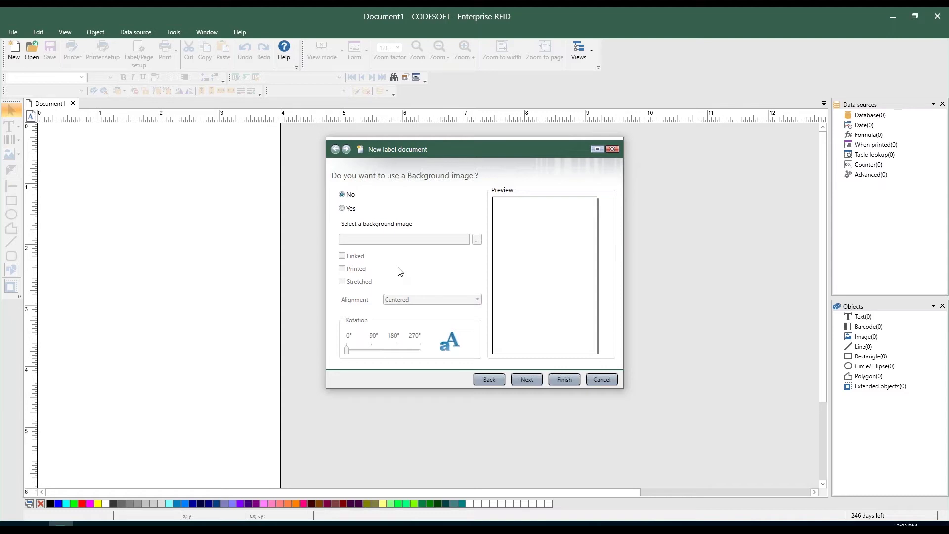
{"action": "left_click", "coordinate": [525, 380]}
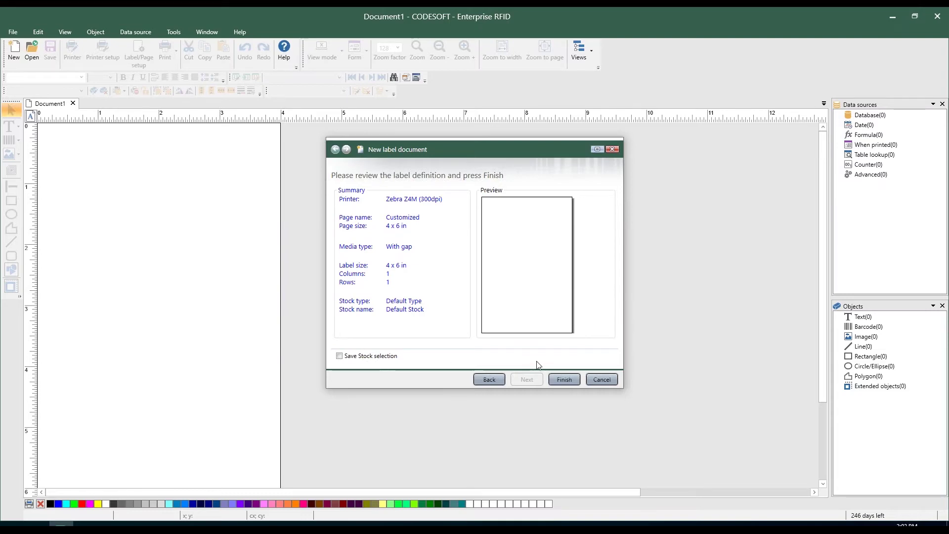
Finish the wizard, opening blank 4 x 6 in Document1 for the Zebra Z4M Plus on LPT1
{"action": "left_click", "coordinate": [562, 378]}
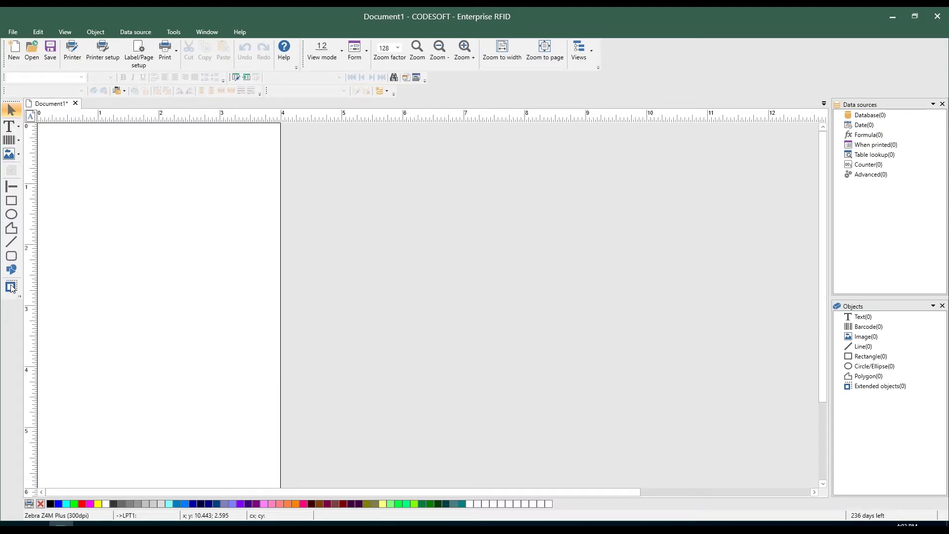
Place a text object at the label's top-left reading 'Hello World' in bold Arial 26 pt
{"action": "left_click", "coordinate": [9, 127]}
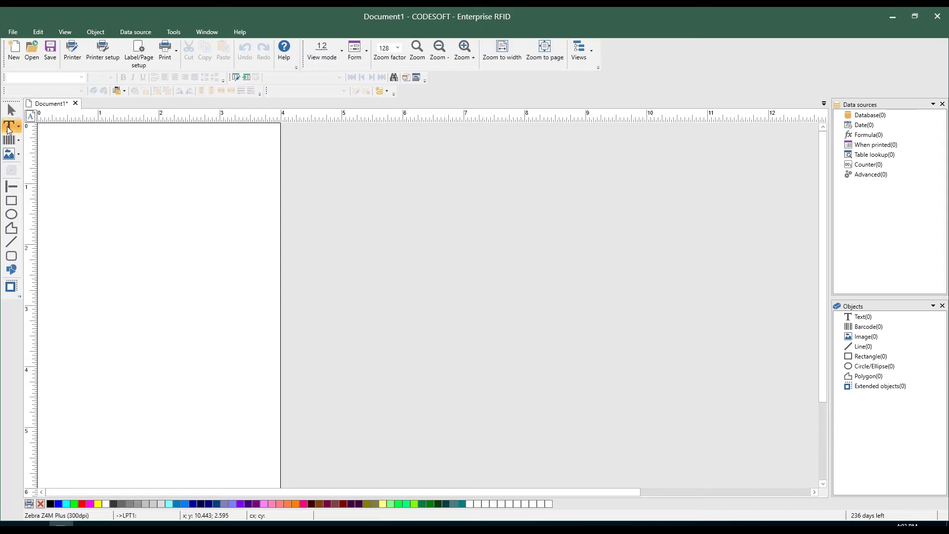
{"action": "left_click", "coordinate": [56, 146]}
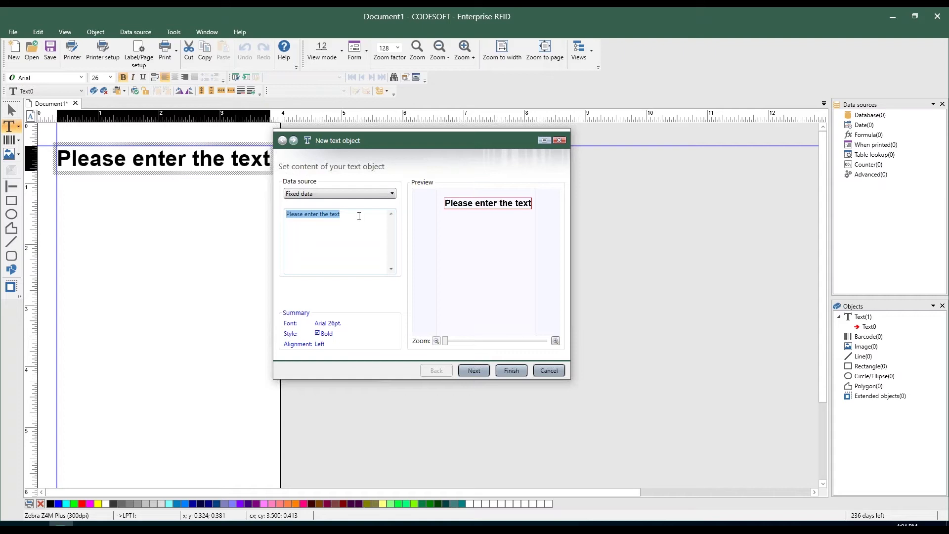
{"action": "type", "text": "Hello World!"}
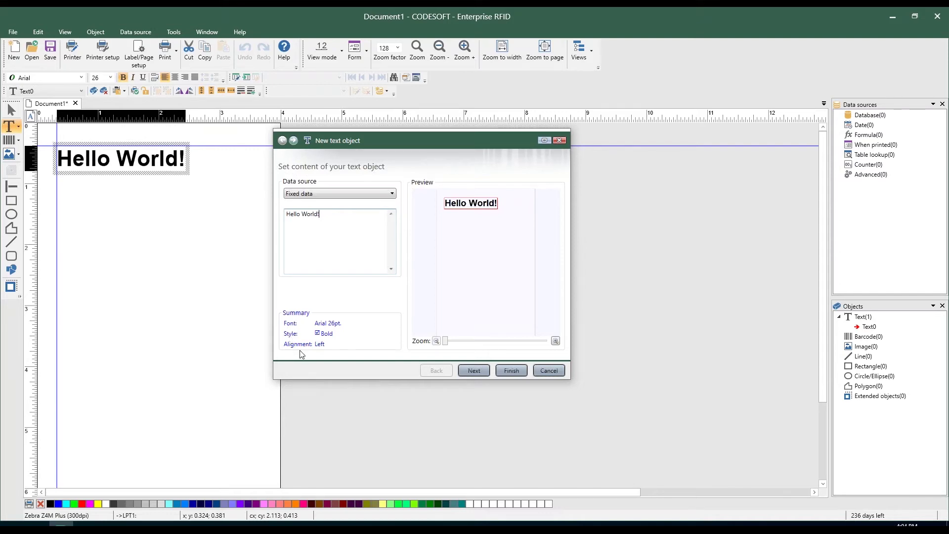
Show Hello World!'s font settings (26 pt, Bold) and collapse the Printer and Graphic font groups
{"action": "left_click", "coordinate": [474, 371]}
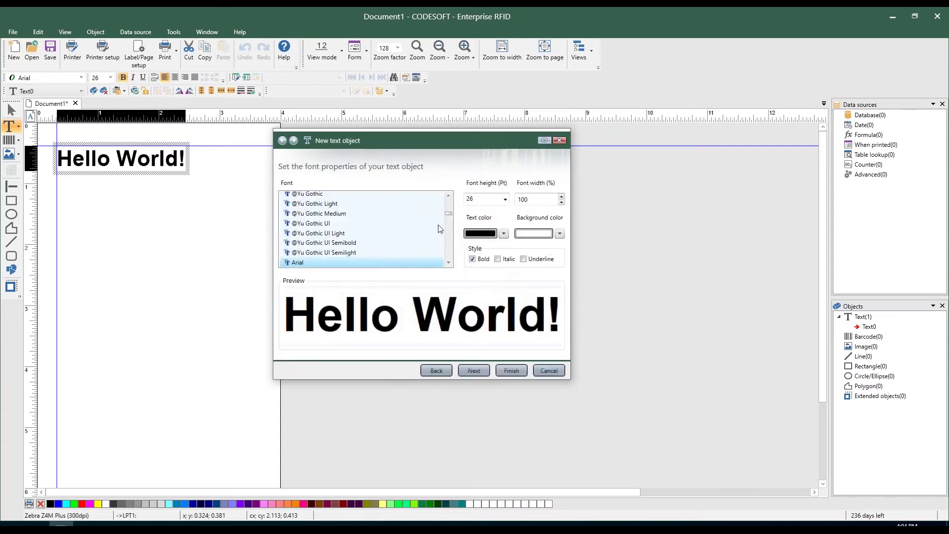
{"action": "left_click_drag", "start_coordinate": [447, 213], "coordinate": [445, 201]}
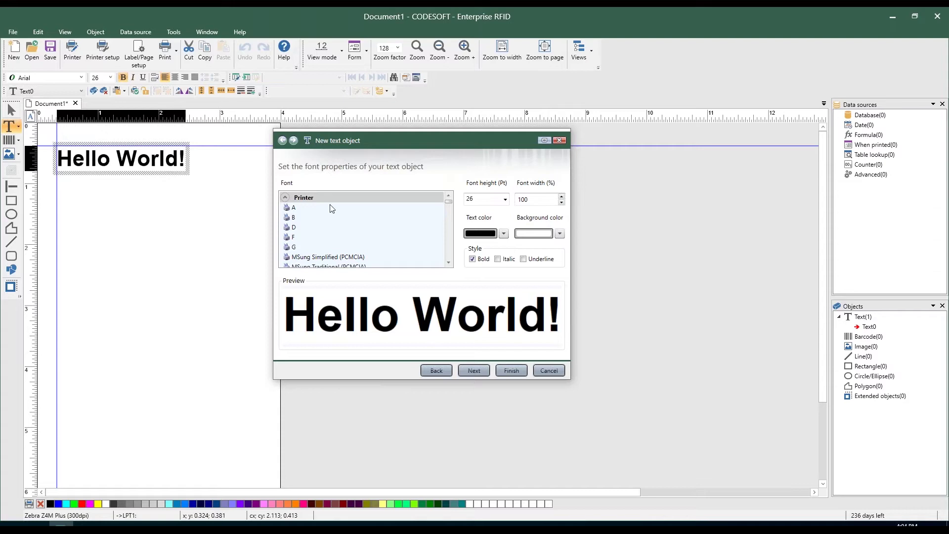
{"action": "left_click", "coordinate": [287, 198]}
{"action": "left_click", "coordinate": [286, 209]}
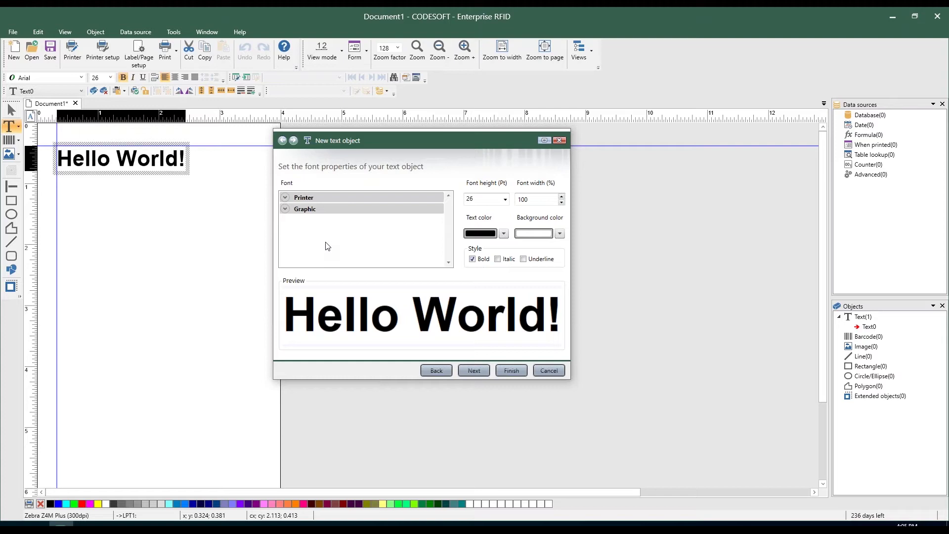
Pass the paragraph settings and finish, leaving Hello World! at X 0.324, Y 0.381 in
{"action": "left_click", "coordinate": [473, 374]}
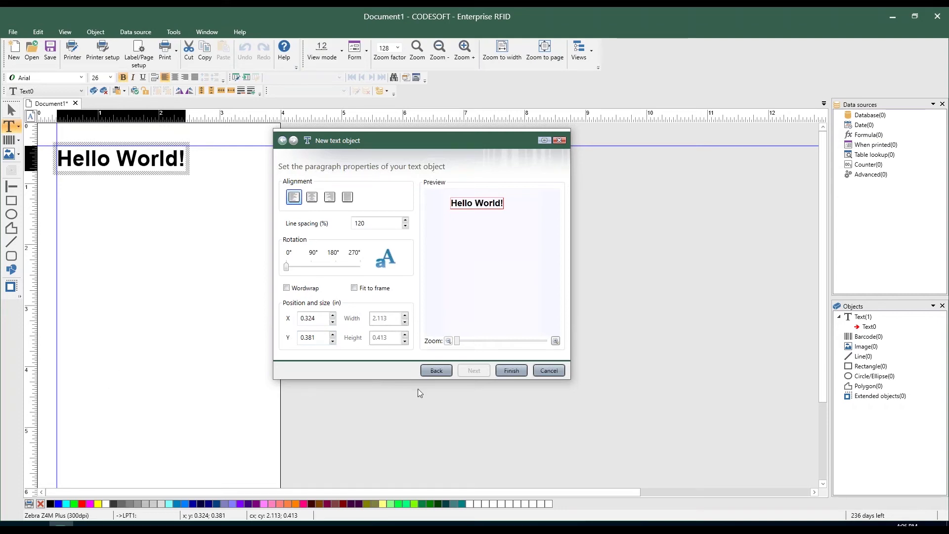
{"action": "left_click", "coordinate": [510, 372]}
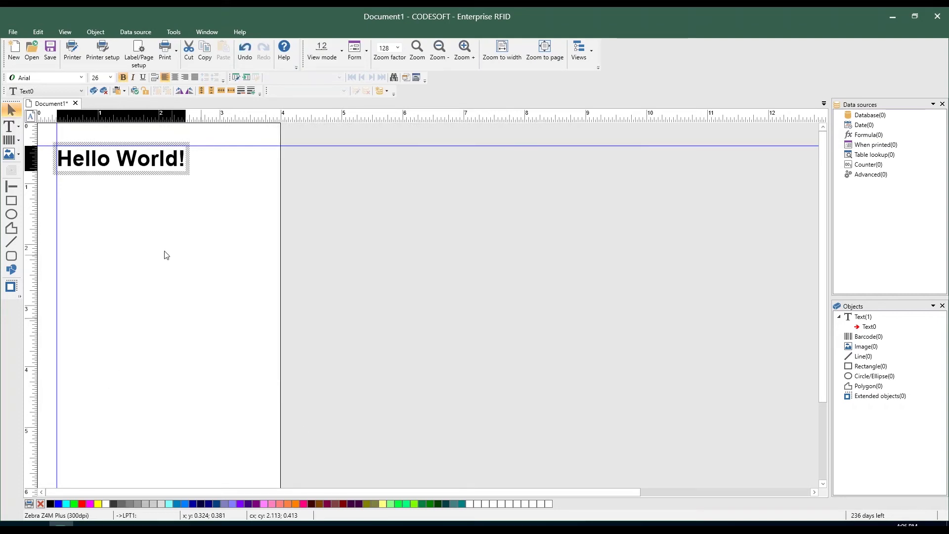
Deselect the Hello World! text and pick the Text tool for a second text object
{"action": "left_click", "coordinate": [128, 209]}
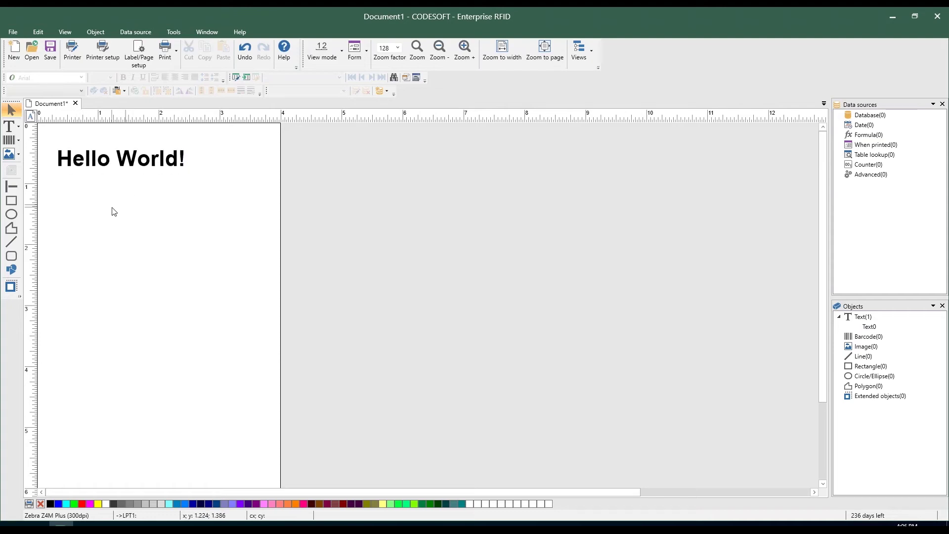
{"action": "left_click", "coordinate": [7, 128]}
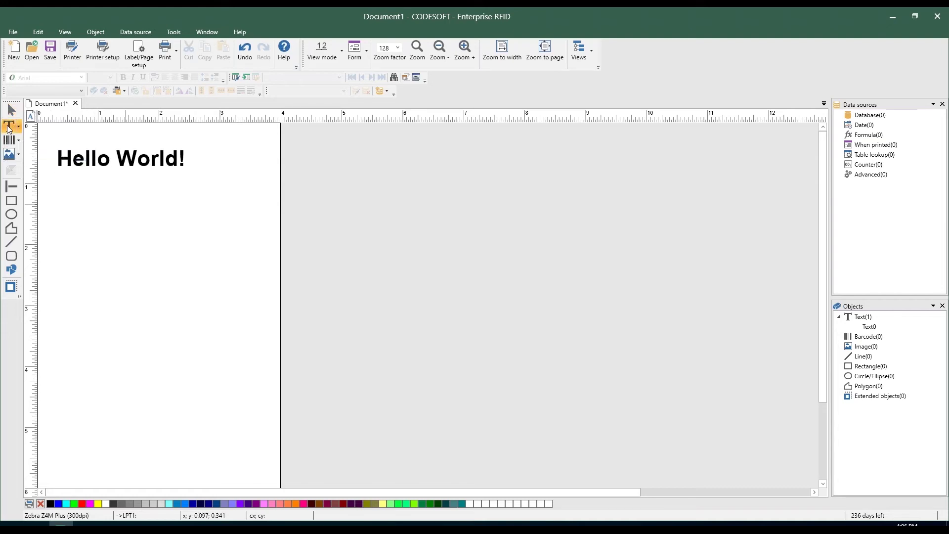
{"action": "left_click", "coordinate": [62, 189]}
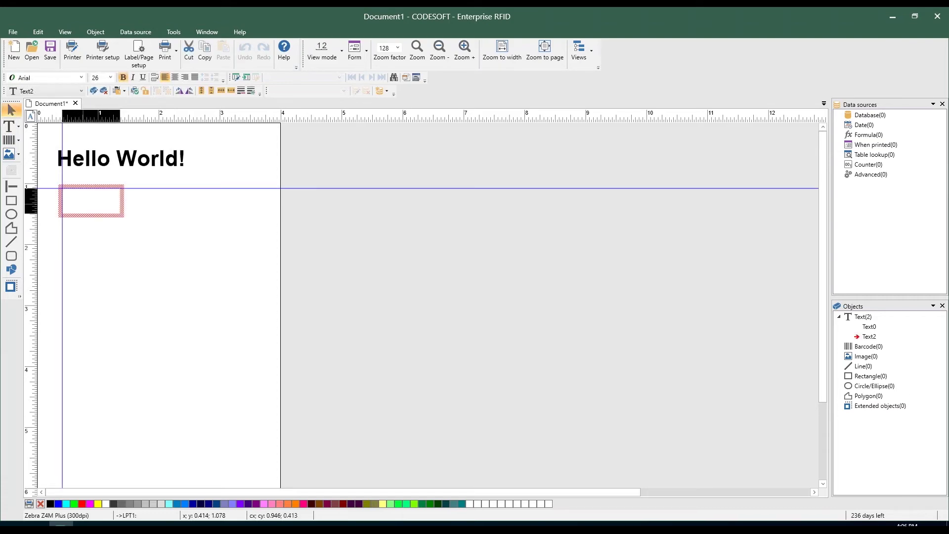
{"action": "type", "text": "testing"}
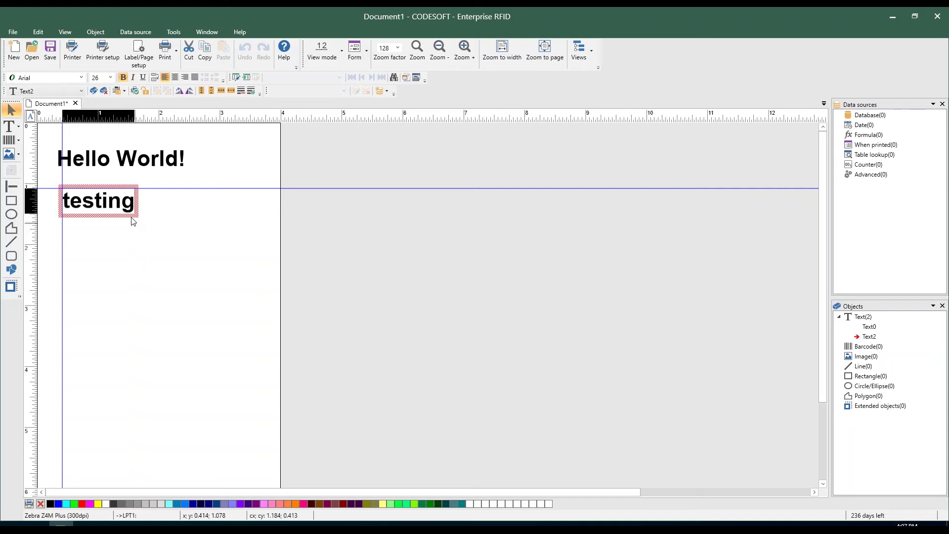
{"action": "key", "text": "Escape"}
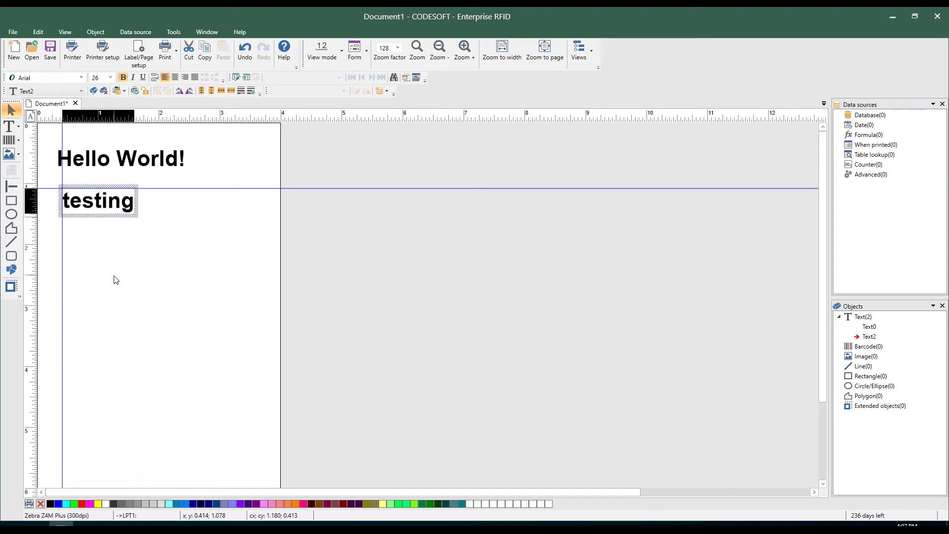
{"action": "left_click", "coordinate": [81, 77]}
{"action": "left_click", "coordinate": [81, 78]}
{"action": "left_click", "coordinate": [110, 80]}
{"action": "left_click", "coordinate": [99, 141]}
{"action": "right_click", "coordinate": [90, 203]}
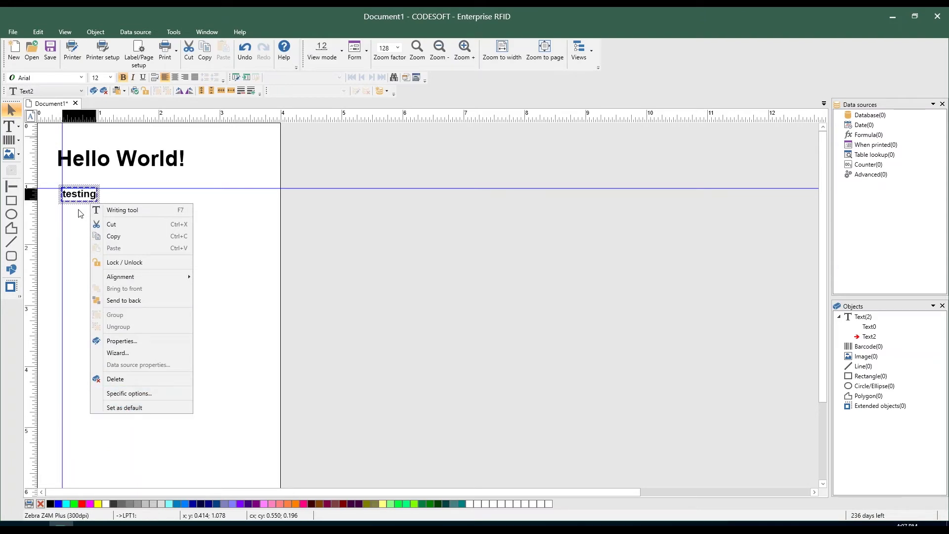
{"action": "left_click", "coordinate": [80, 229]}
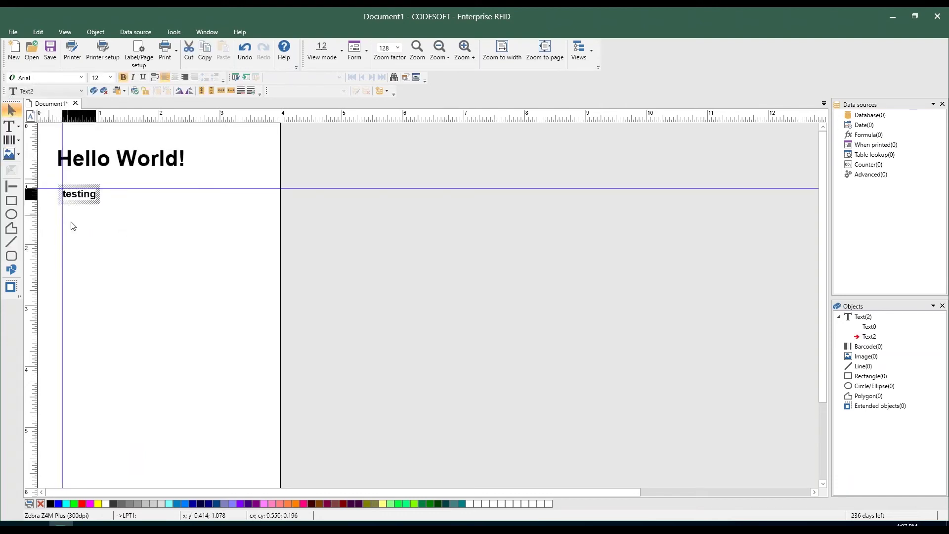
{"action": "key", "text": "Delete"}
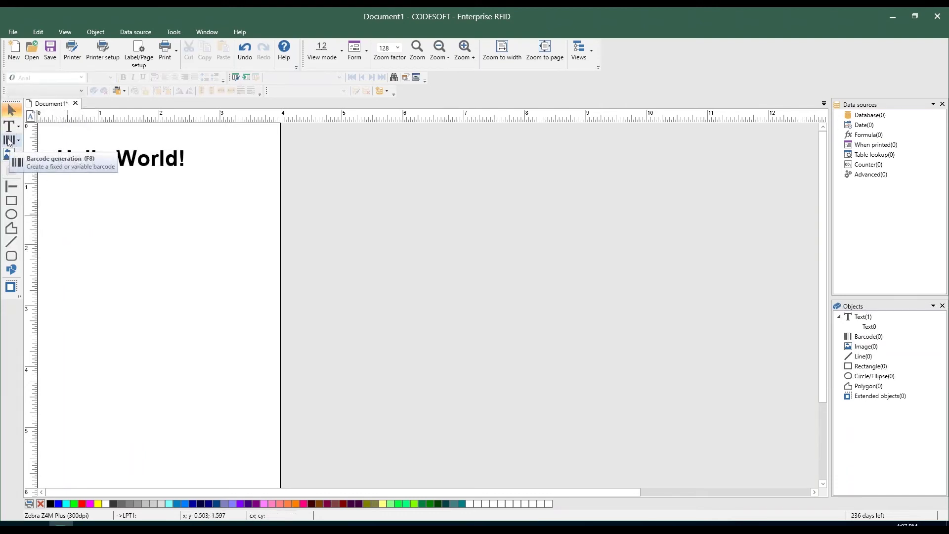
Place a CODE 39 barcode below Hello World! and change its data to 123456789
{"action": "left_click", "coordinate": [9, 140]}
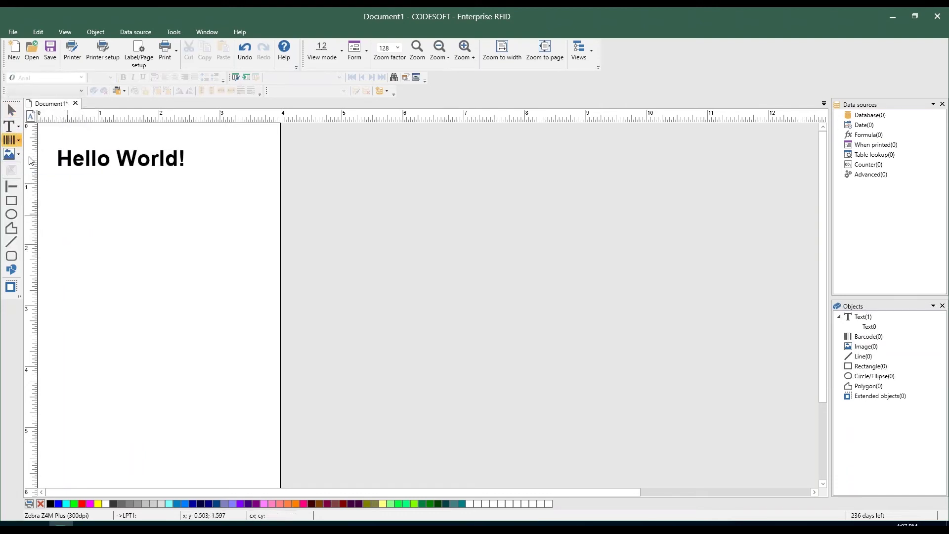
{"action": "left_click", "coordinate": [60, 198]}
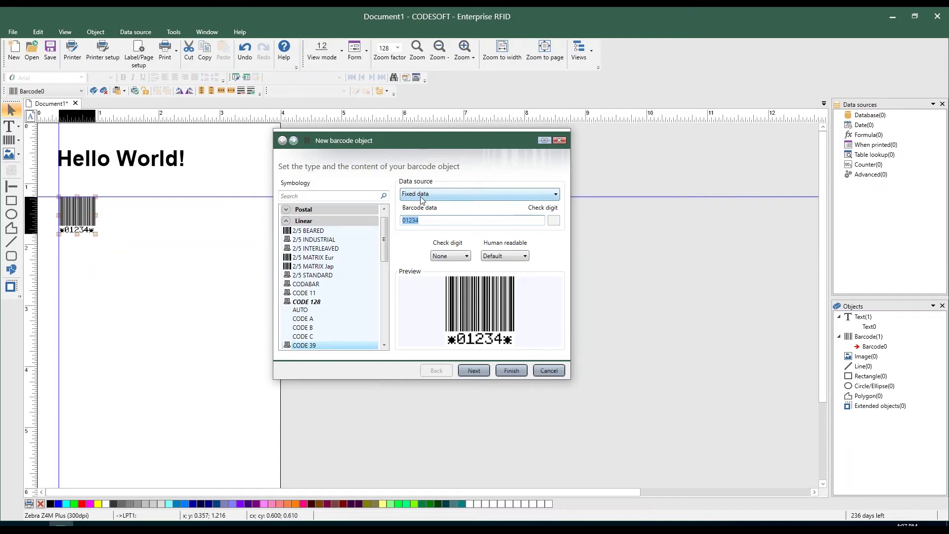
{"action": "left_click_drag", "start_coordinate": [427, 220], "coordinate": [401, 221]}
{"action": "type", "text": "123456789"}
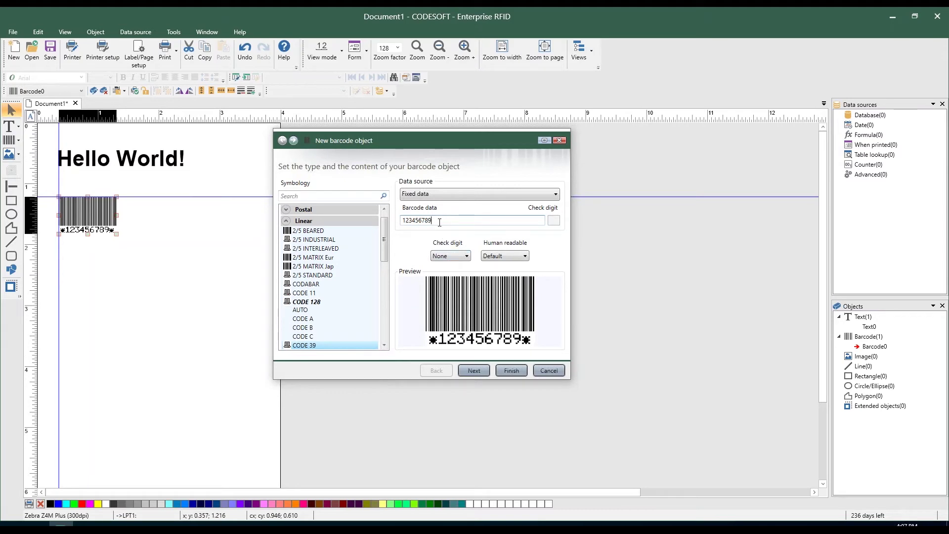
{"action": "left_click_drag", "start_coordinate": [429, 221], "coordinate": [402, 221]}
{"action": "left_click", "coordinate": [442, 221]}
Keep Check digit at None and Human readable at Default
{"action": "left_click", "coordinate": [445, 257]}
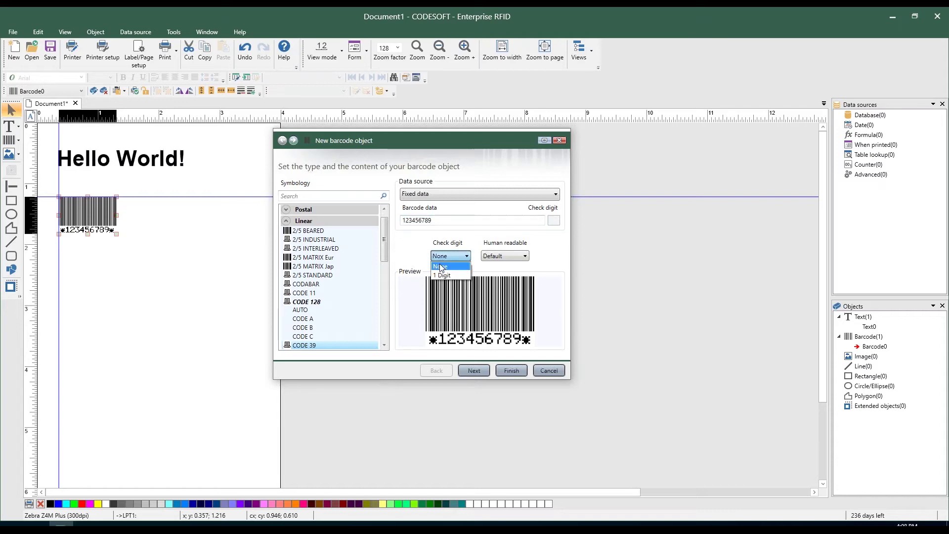
{"action": "left_click", "coordinate": [417, 243]}
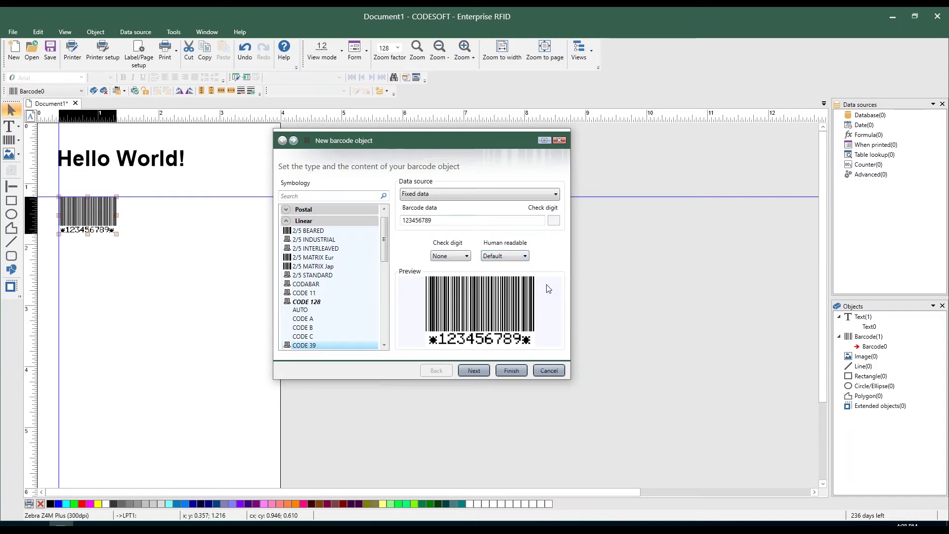
{"action": "left_click", "coordinate": [526, 256]}
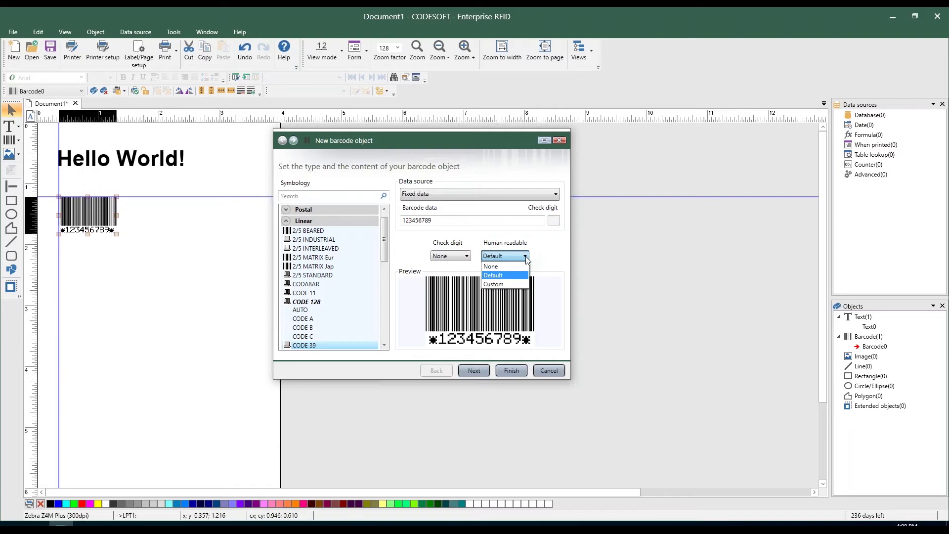
{"action": "left_click", "coordinate": [564, 291]}
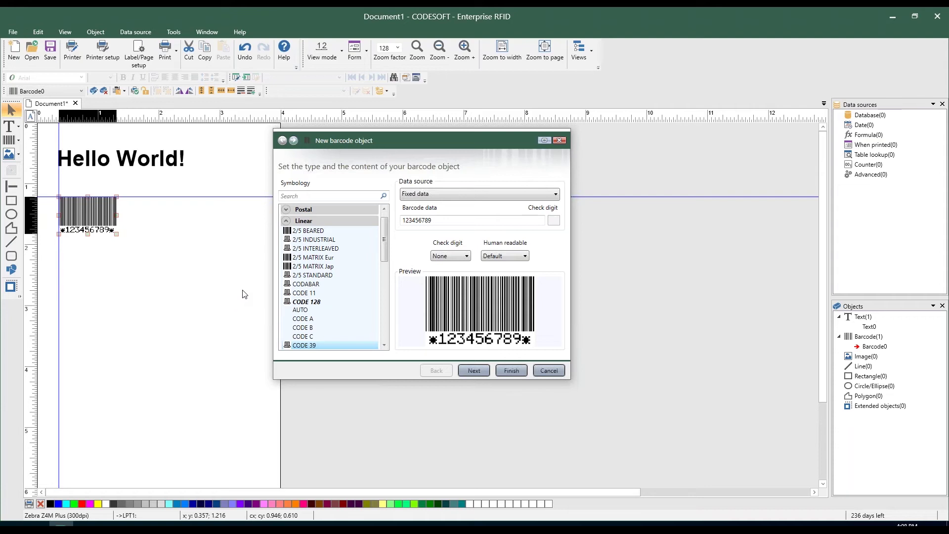
{"action": "left_click", "coordinate": [451, 257]}
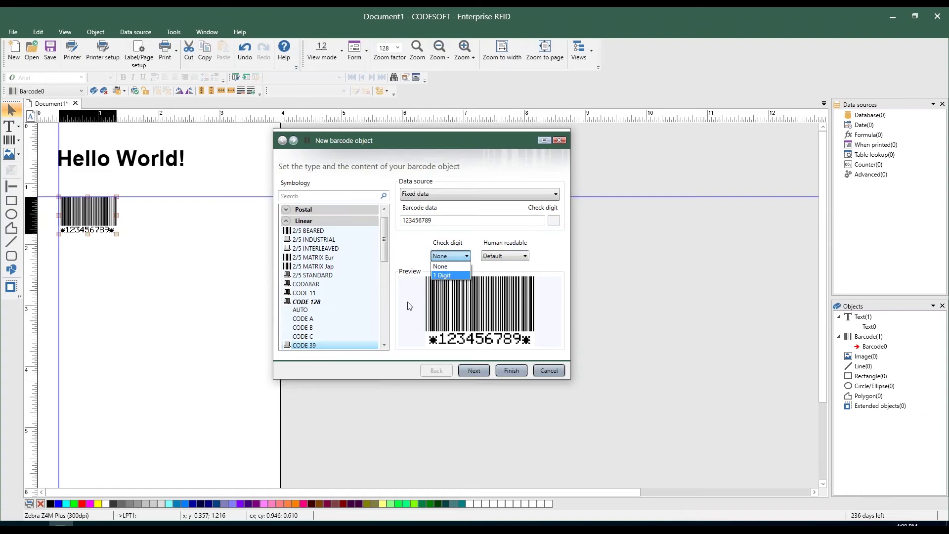
{"action": "left_click", "coordinate": [421, 237]}
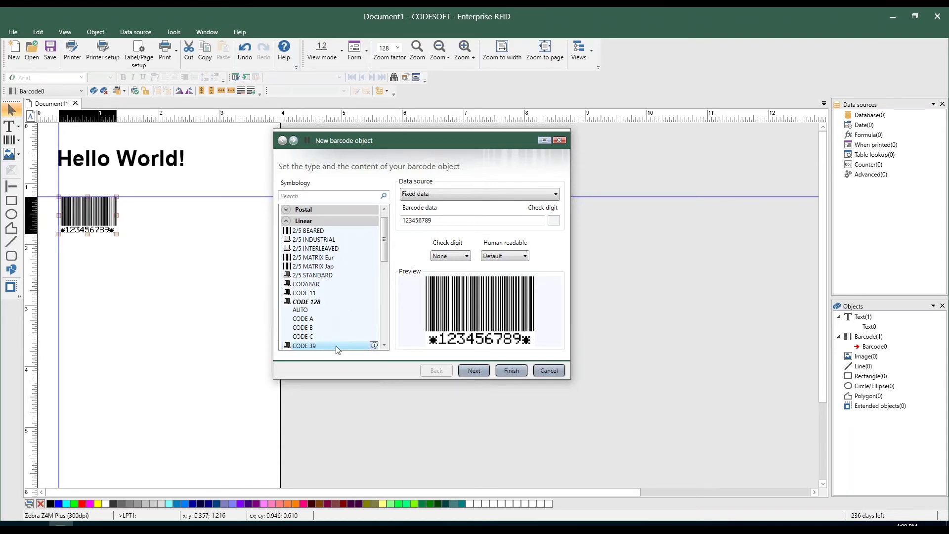
Read the CODE 39 symbology information, then close it
{"action": "left_click", "coordinate": [375, 345]}
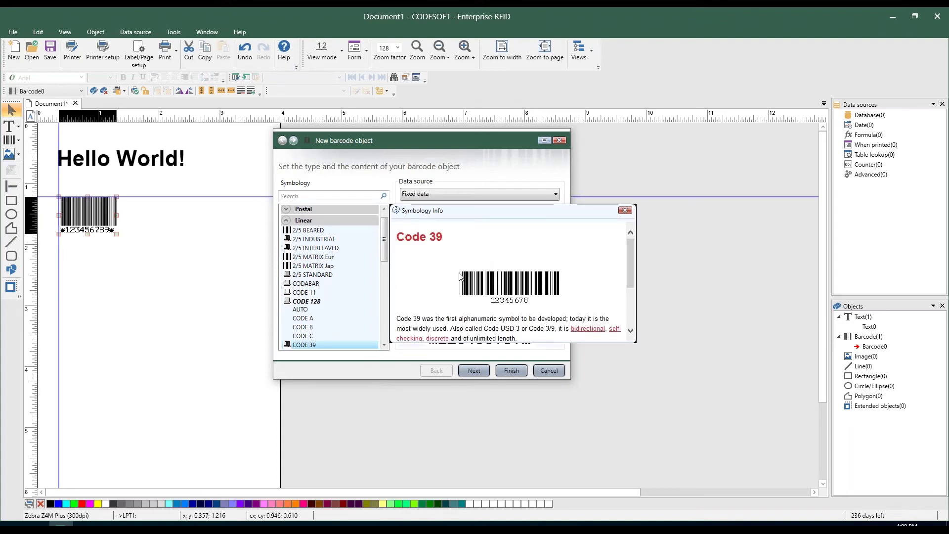
{"action": "scroll", "coordinate": [460, 279], "scroll_direction": "down", "scroll_amount": 1}
{"action": "scroll", "coordinate": [470, 301], "scroll_direction": "down", "scroll_amount": 1}
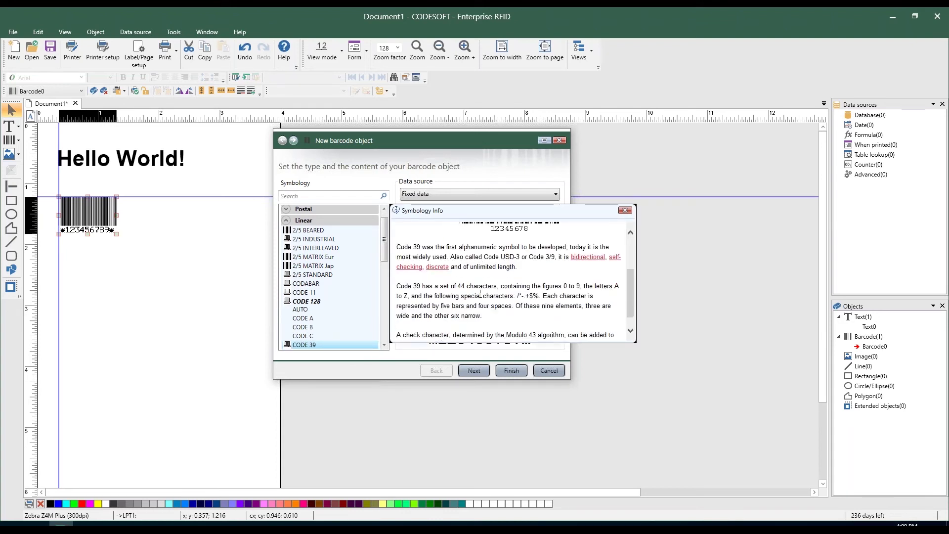
{"action": "scroll", "coordinate": [480, 292], "scroll_direction": "down", "scroll_amount": 1}
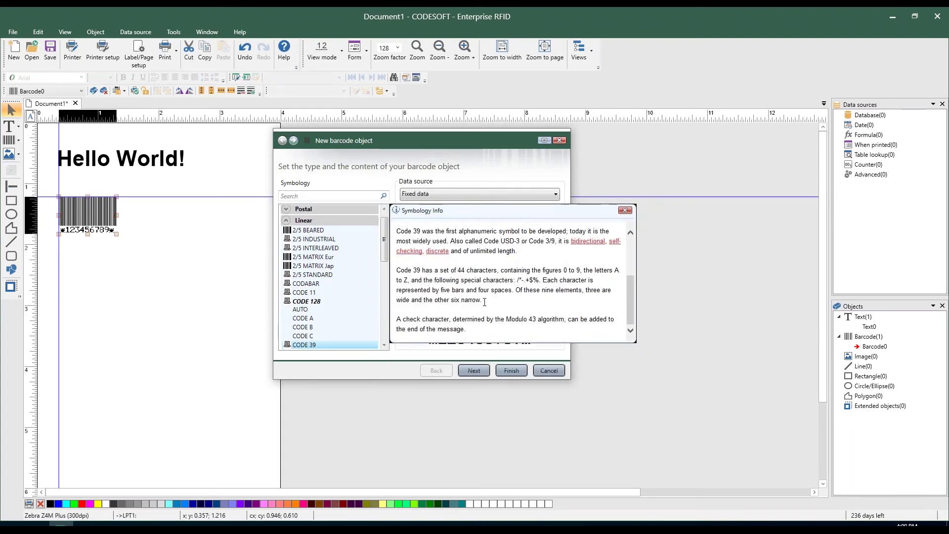
{"action": "left_click", "coordinate": [625, 211]}
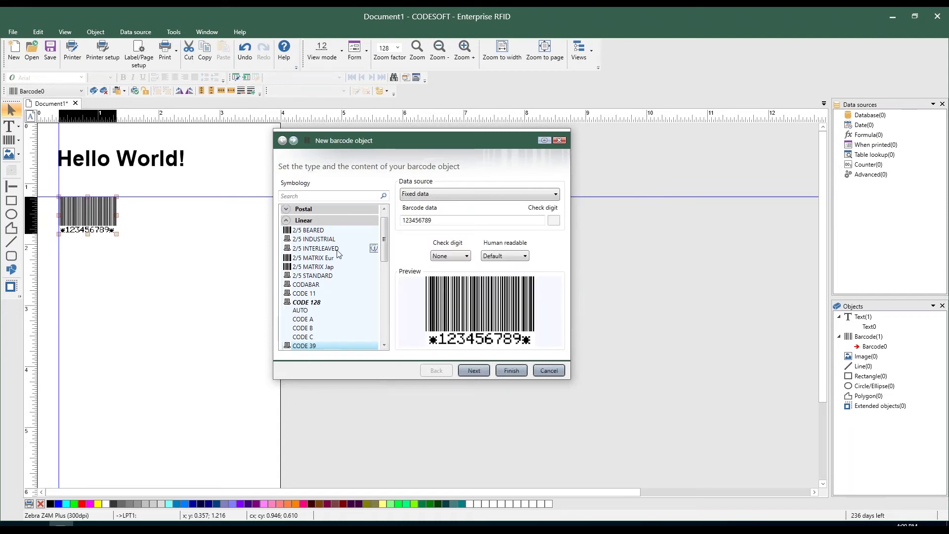
{"action": "scroll", "coordinate": [312, 270], "scroll_direction": "up", "scroll_amount": 1}
{"action": "left_click", "coordinate": [298, 211]}
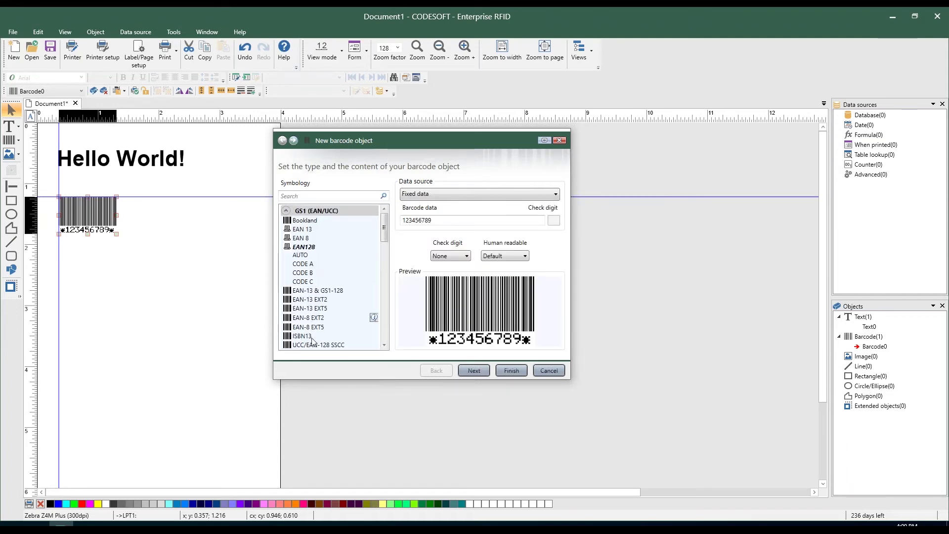
{"action": "scroll", "coordinate": [310, 296], "scroll_direction": "down", "scroll_amount": 2}
{"action": "left_click", "coordinate": [304, 306]}
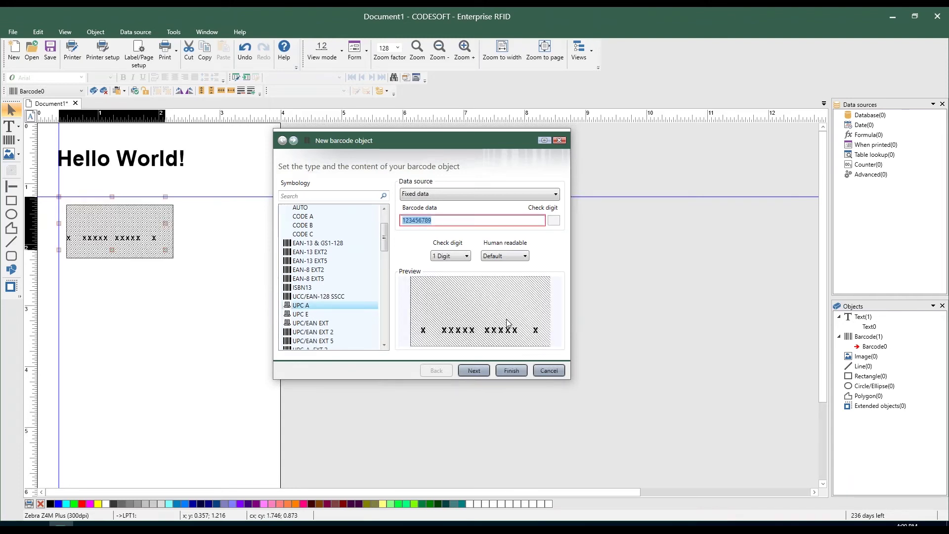
{"action": "left_click", "coordinate": [451, 221]}
{"action": "type", "text": "01"}
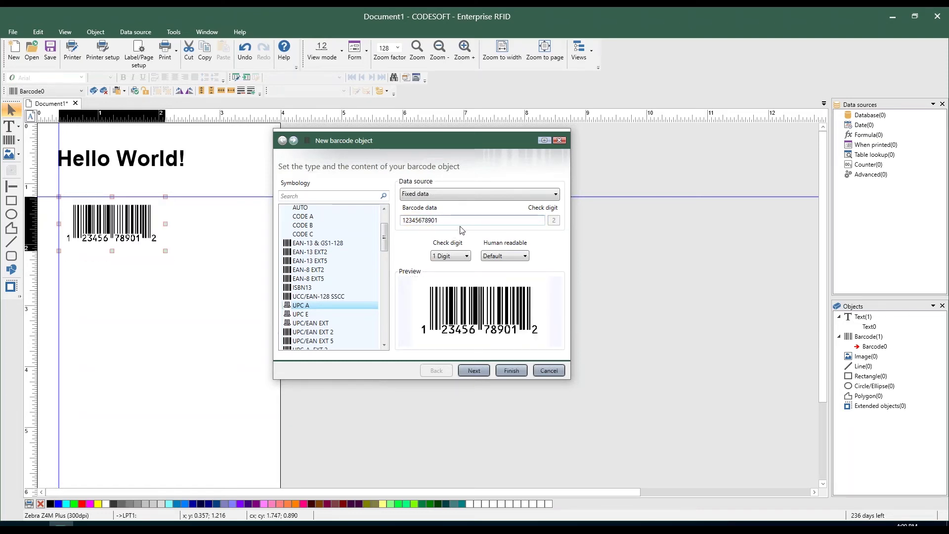
{"action": "left_click_drag", "start_coordinate": [445, 220], "coordinate": [402, 221]}
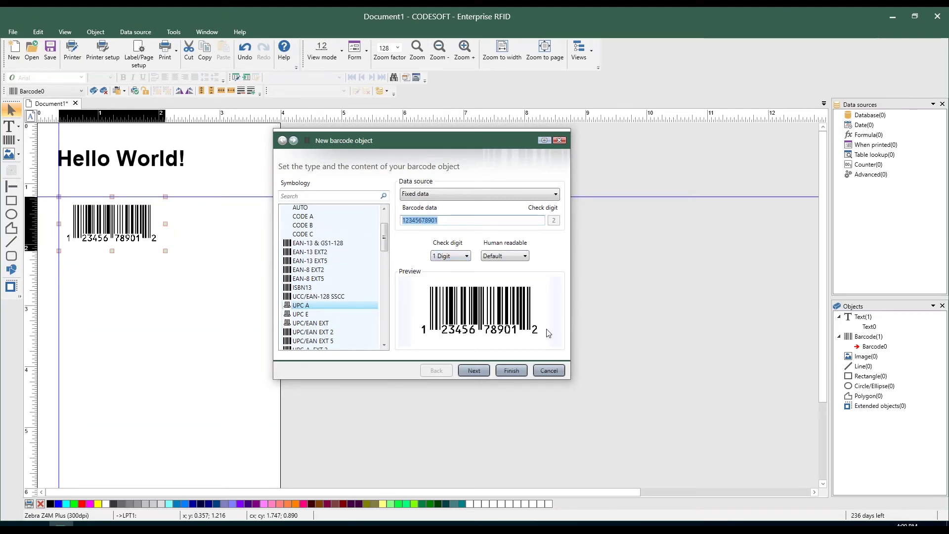
Complete the New barcode object wizard and deselect the placed UPC A barcode
{"action": "left_click", "coordinate": [474, 371]}
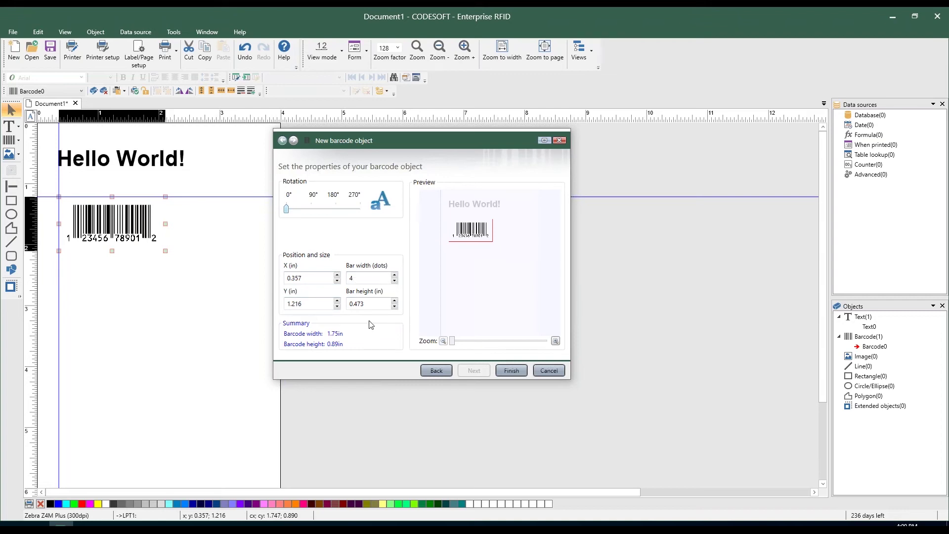
{"action": "left_click", "coordinate": [512, 371]}
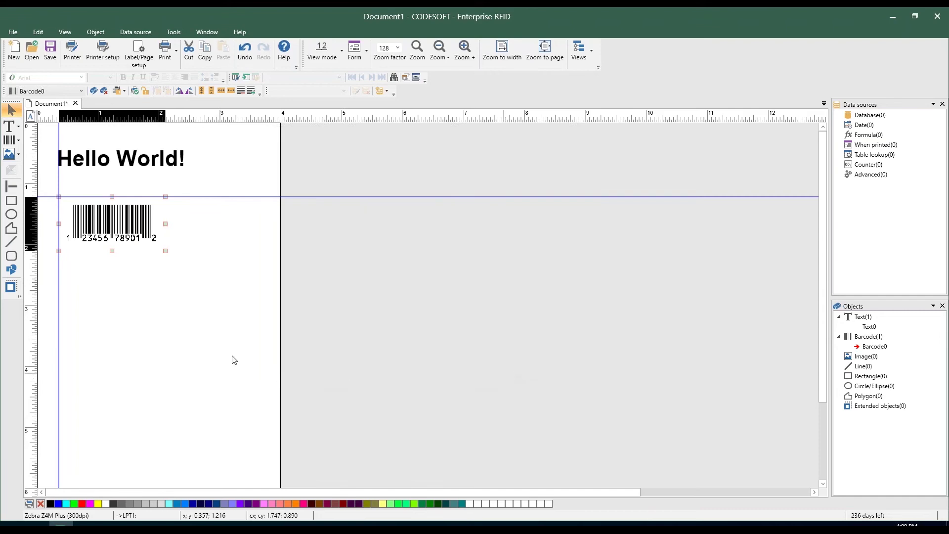
{"action": "left_click", "coordinate": [227, 231]}
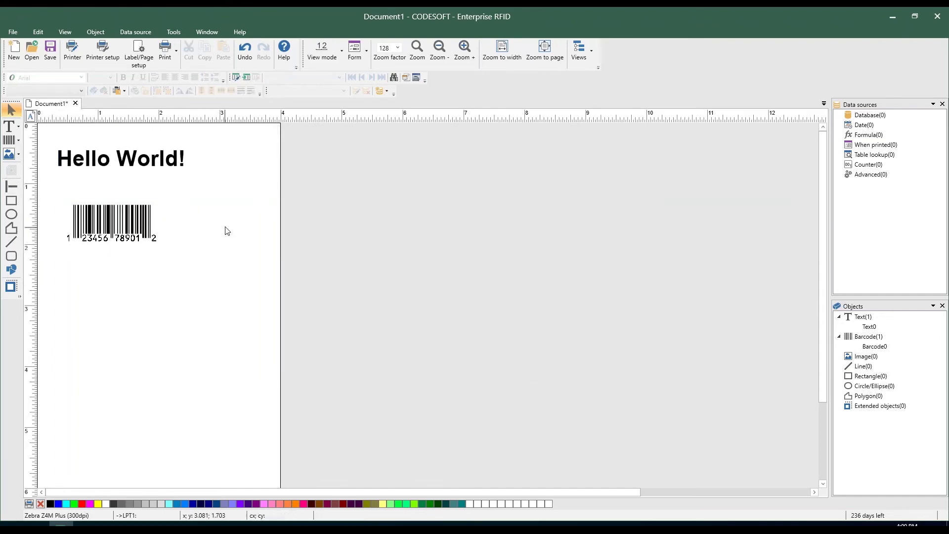
Place a new image below the barcode and browse the Select Folder/Gallery list
{"action": "left_click", "coordinate": [9, 155]}
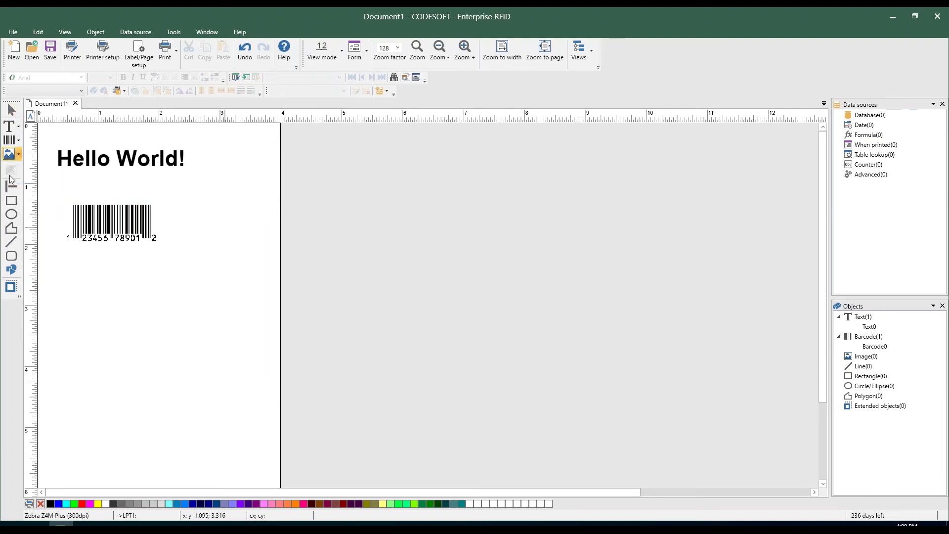
{"action": "left_click", "coordinate": [64, 275]}
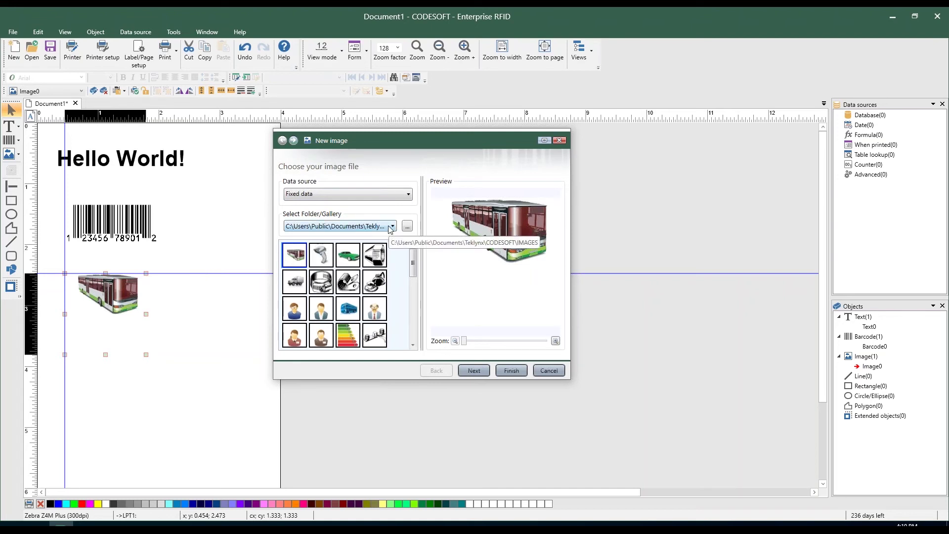
{"action": "left_click", "coordinate": [291, 229]}
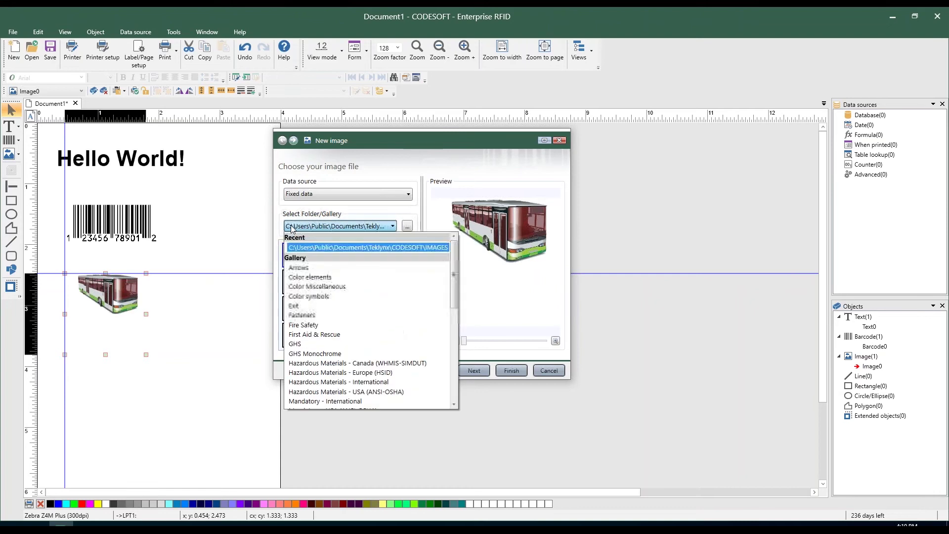
{"action": "scroll", "coordinate": [318, 320], "scroll_direction": "down", "scroll_amount": 2}
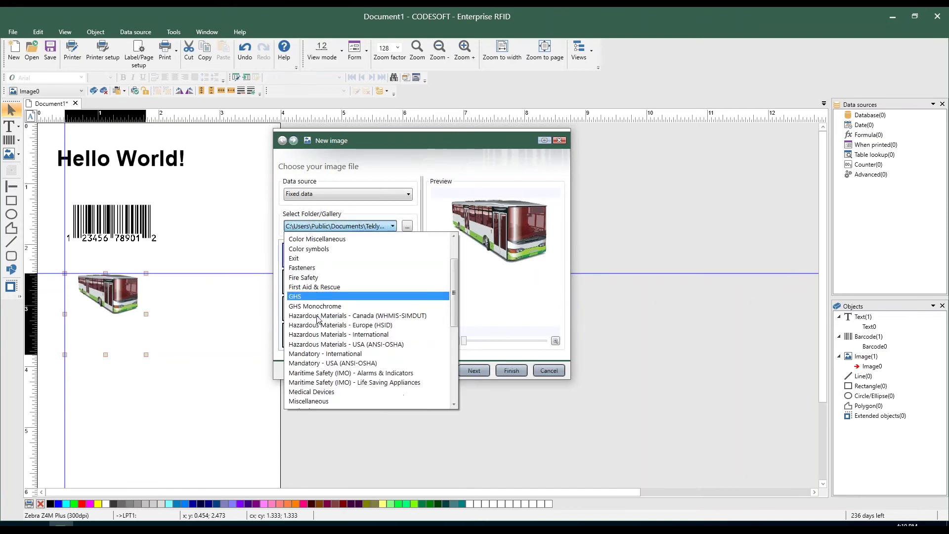
{"action": "scroll", "coordinate": [348, 321], "scroll_direction": "down", "scroll_amount": 3}
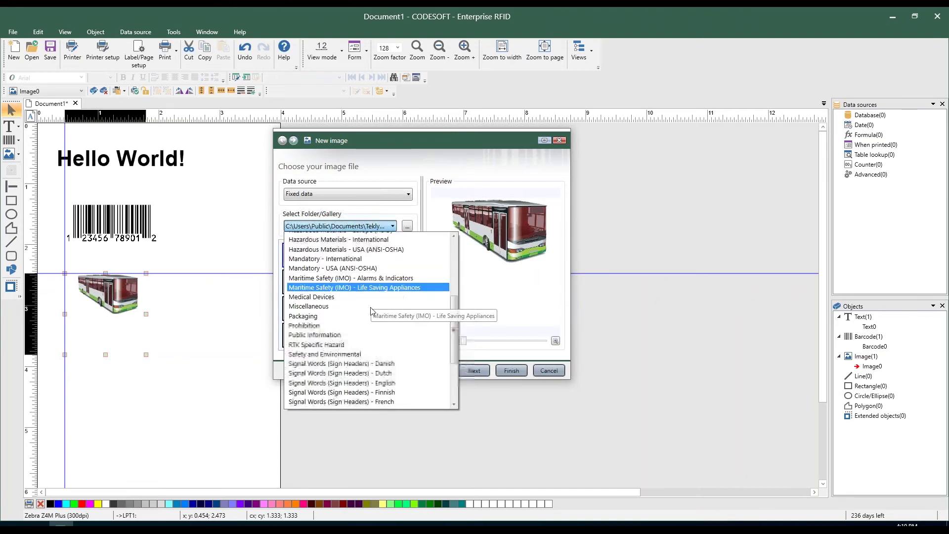
{"action": "scroll", "coordinate": [372, 311], "scroll_direction": "up", "scroll_amount": 3}
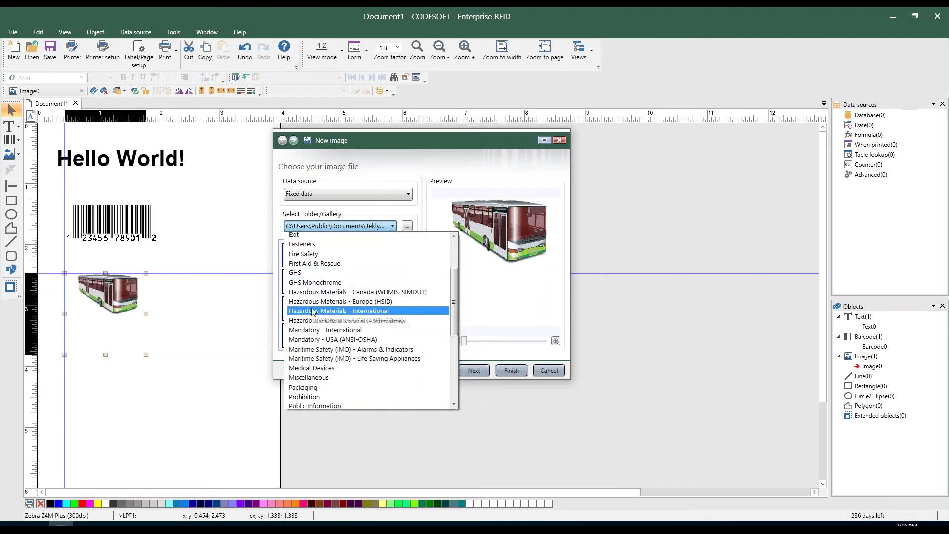
Choose the flame pictogram from the GHS gallery as the image
{"action": "left_click", "coordinate": [295, 274]}
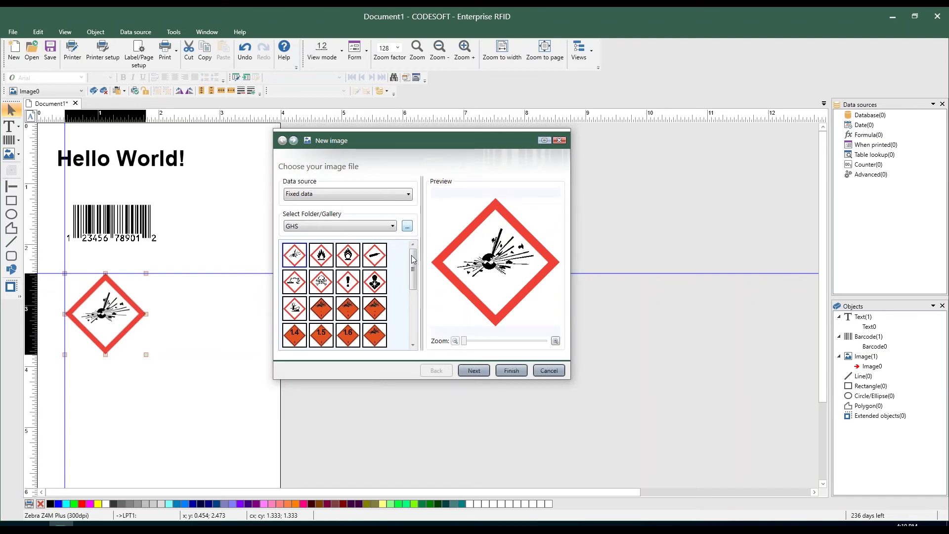
{"action": "scroll", "coordinate": [409, 290], "scroll_direction": "down", "scroll_amount": 10}
{"action": "scroll", "coordinate": [410, 290], "scroll_direction": "up", "scroll_amount": 10}
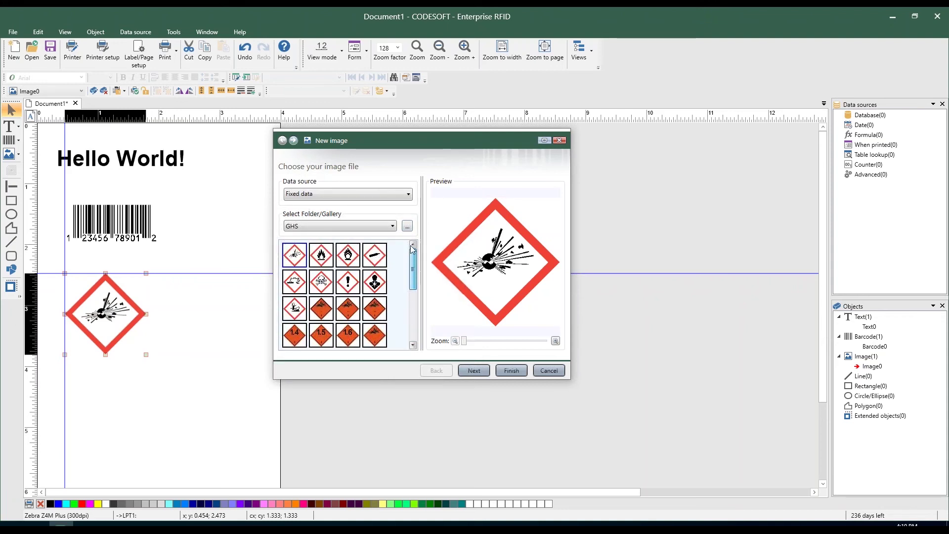
{"action": "left_click", "coordinate": [321, 255]}
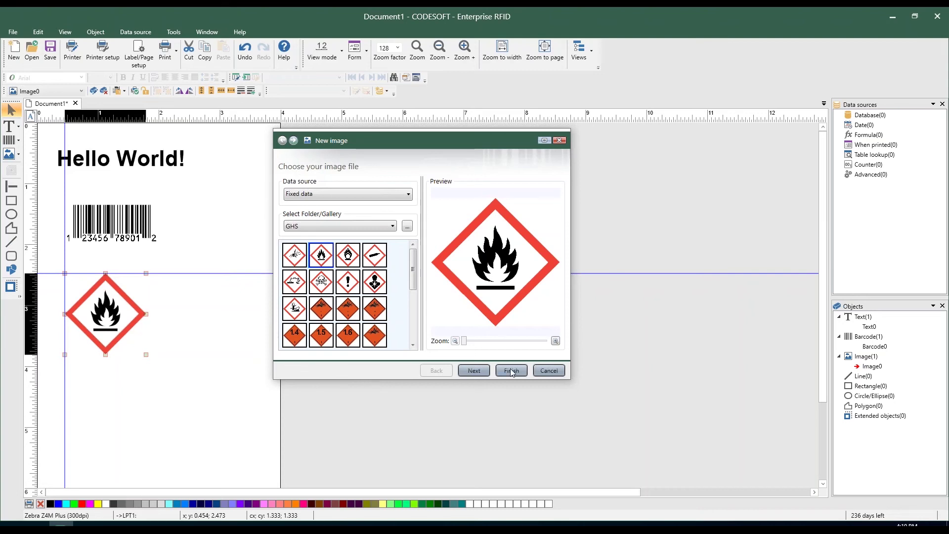
Leave Negative off so the pictogram keeps normal colours, and proceed to layout
{"action": "left_click", "coordinate": [474, 372]}
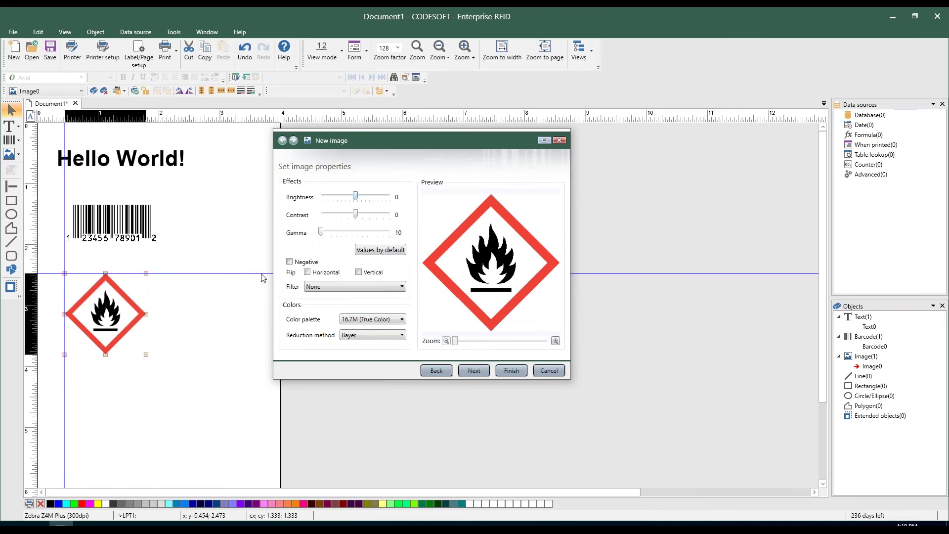
{"action": "left_click", "coordinate": [291, 263]}
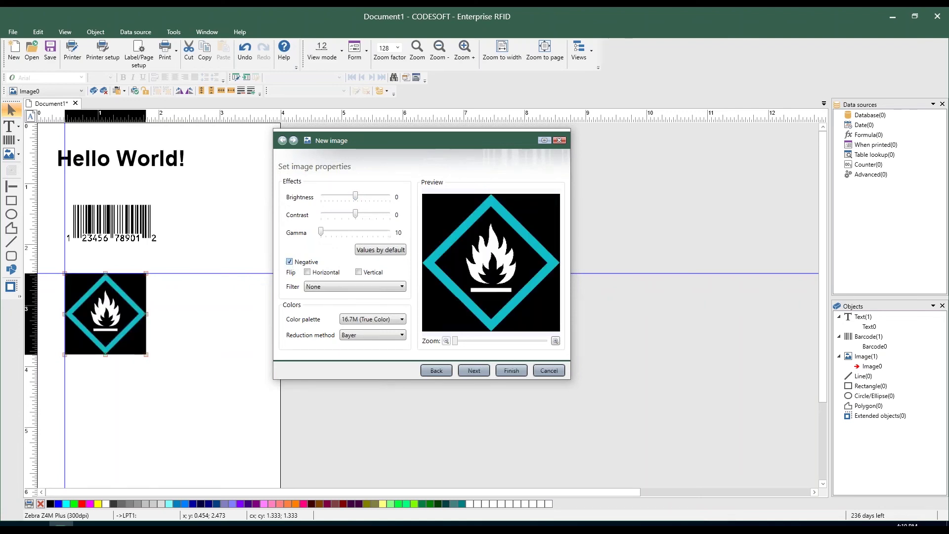
{"action": "left_click", "coordinate": [290, 261]}
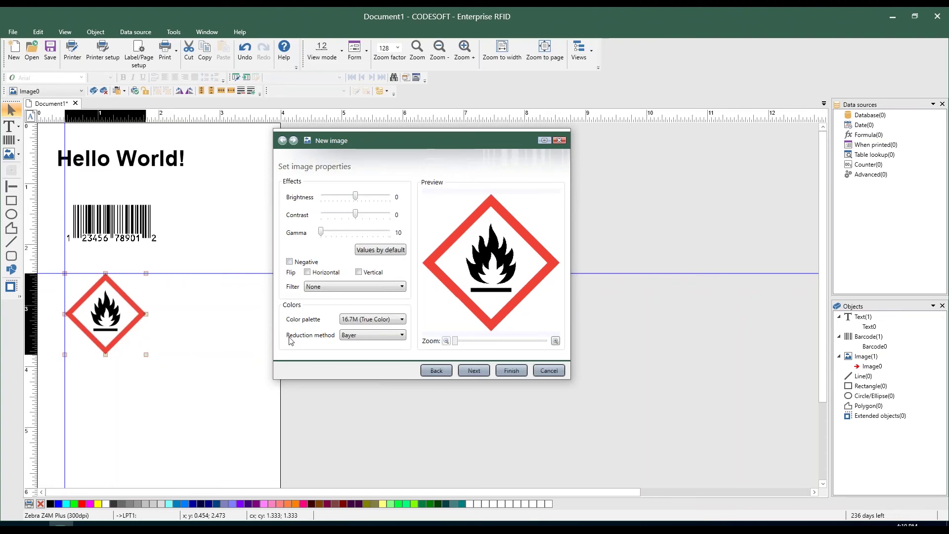
{"action": "left_click", "coordinate": [464, 372]}
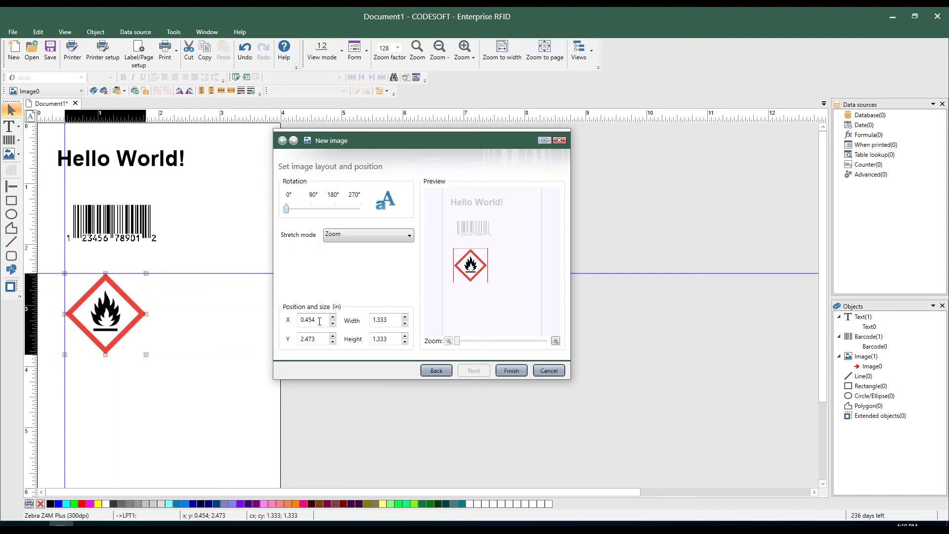
{"action": "left_click", "coordinate": [511, 370]}
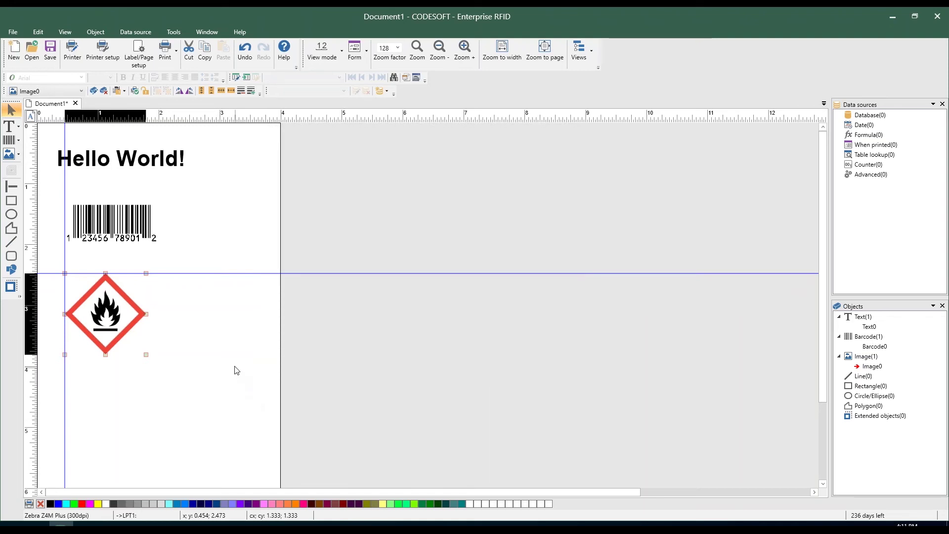
{"action": "left_click", "coordinate": [254, 311]}
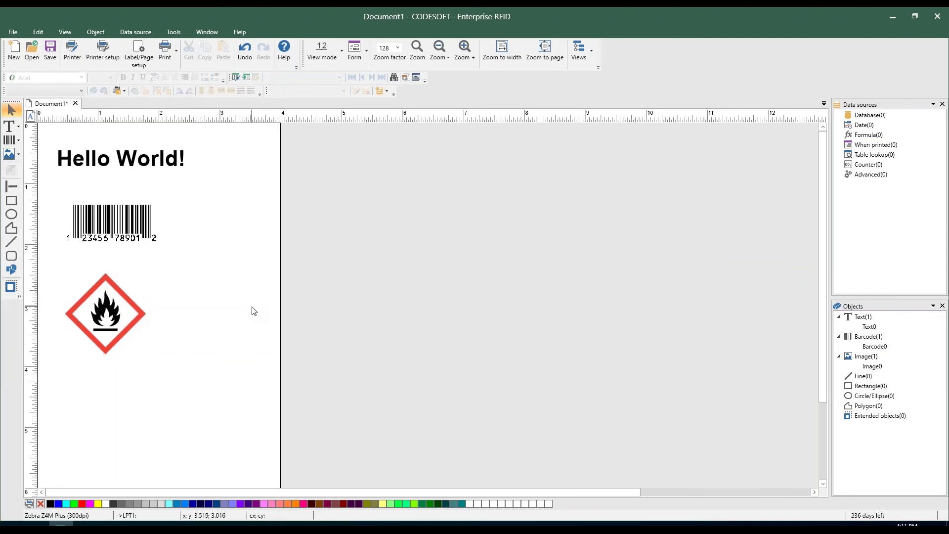
{"action": "left_click", "coordinate": [11, 186]}
{"action": "left_click_drag", "start_coordinate": [227, 154], "coordinate": [227, 217]}
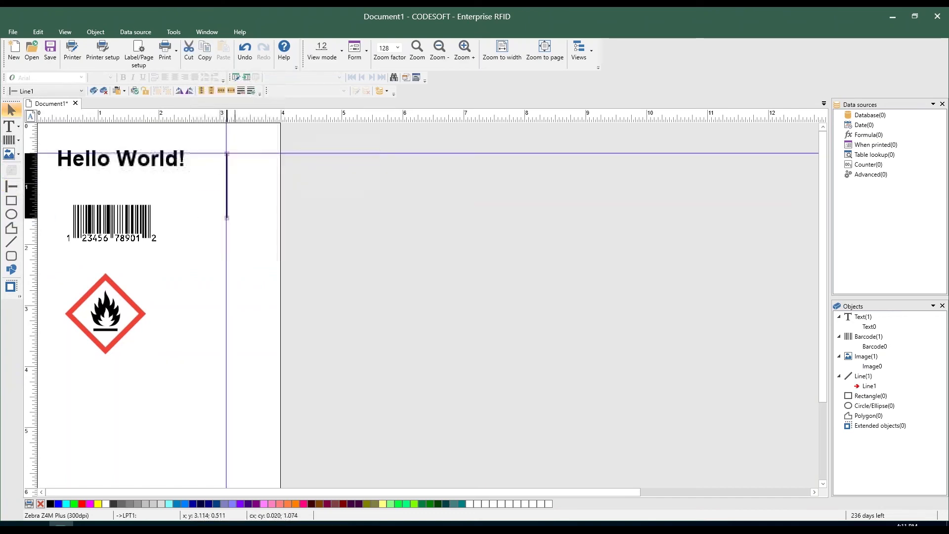
{"action": "left_click", "coordinate": [12, 200]}
{"action": "left_click_drag", "start_coordinate": [186, 241], "coordinate": [246, 278]}
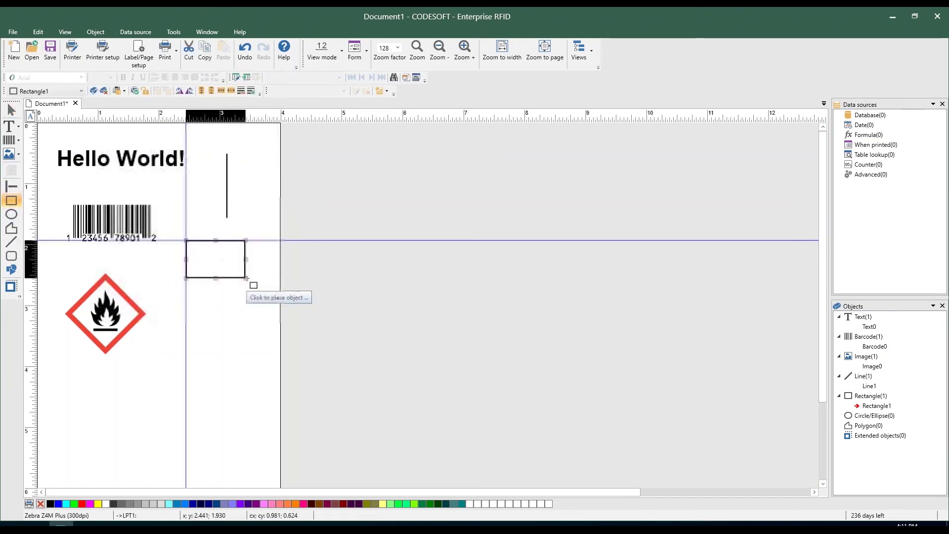
{"action": "left_click", "coordinate": [12, 214]}
{"action": "left_click_drag", "start_coordinate": [183, 302], "coordinate": [262, 337]}
{"action": "left_click", "coordinate": [12, 228]}
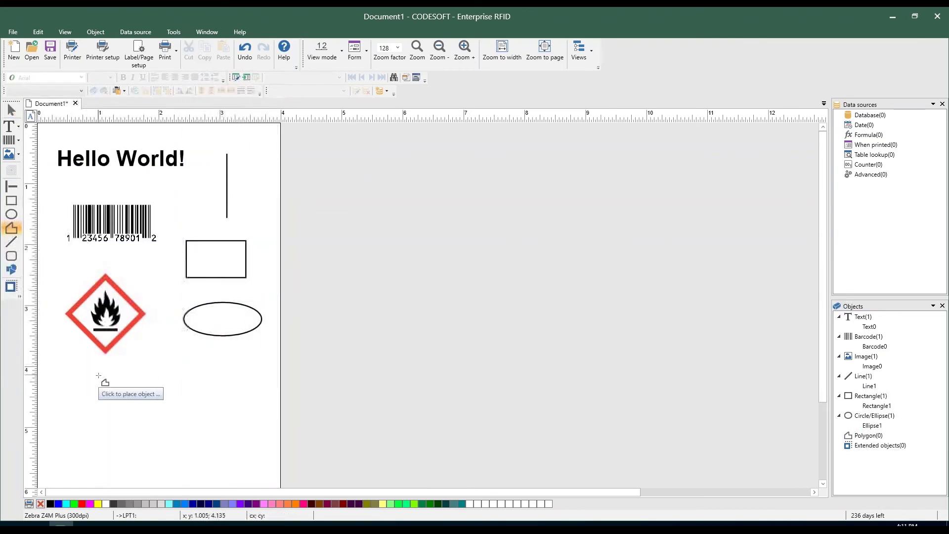
{"action": "left_click", "coordinate": [98, 377]}
{"action": "double_click", "coordinate": [186, 378]}
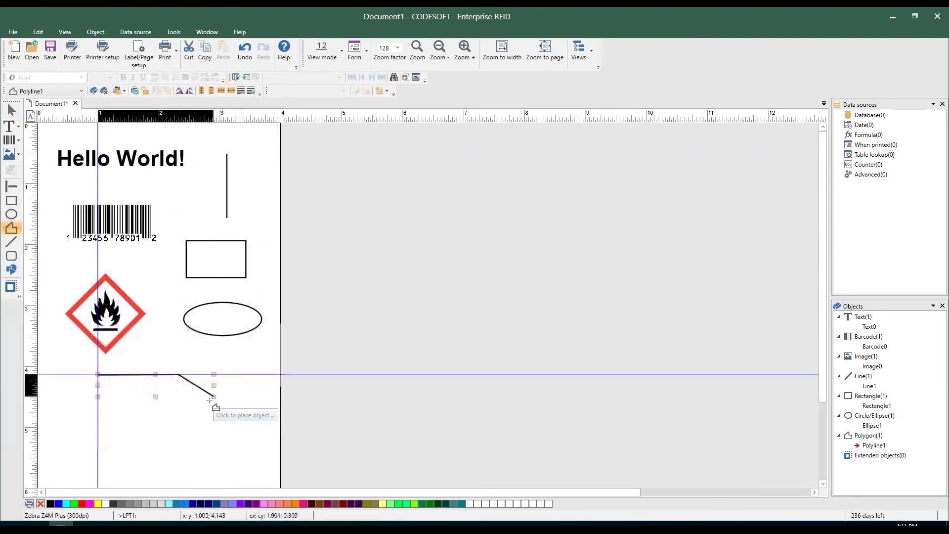
{"action": "left_click", "coordinate": [214, 397]}
{"action": "left_click", "coordinate": [183, 420]}
{"action": "left_click", "coordinate": [101, 416]}
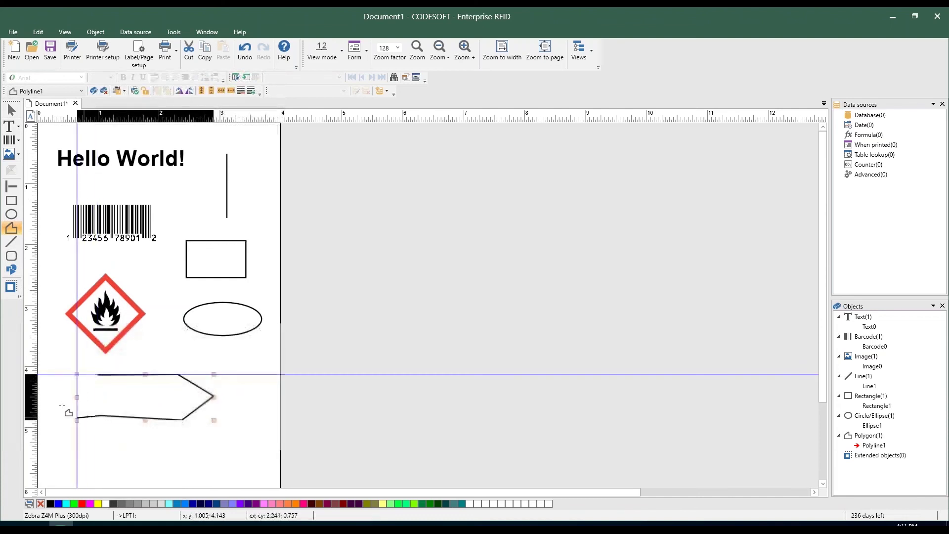
{"action": "left_click", "coordinate": [62, 400]}
{"action": "double_click", "coordinate": [99, 376]}
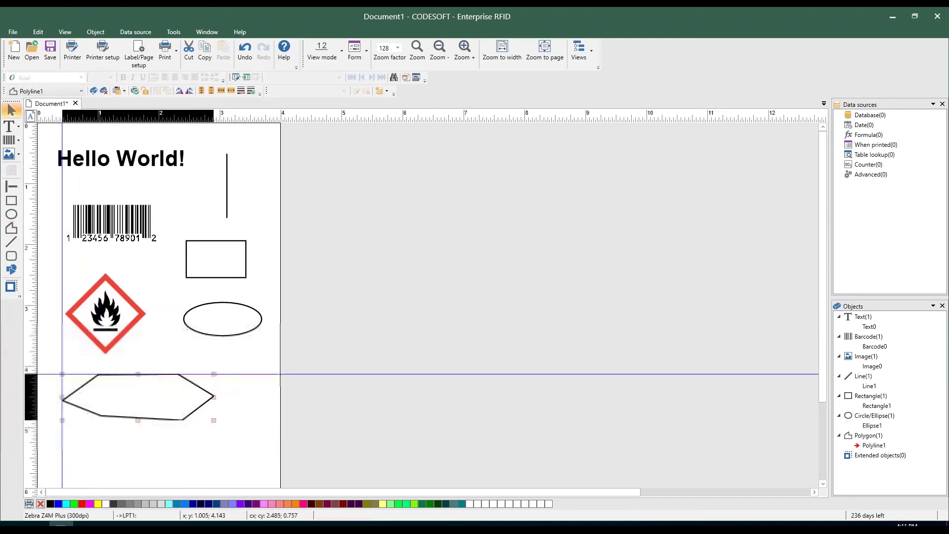
{"action": "left_click", "coordinate": [11, 242]}
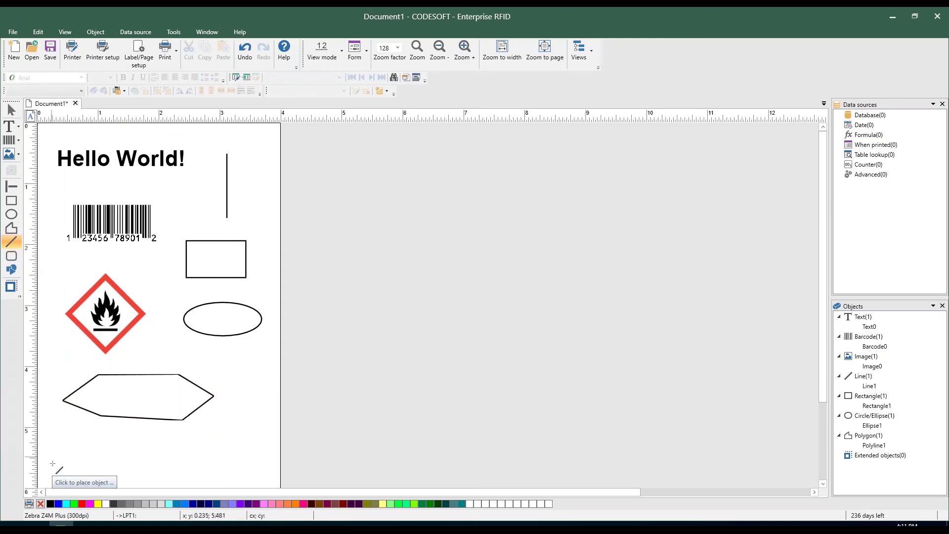
{"action": "mouse_move", "coordinate": [52, 464]}
{"action": "left_mouse_down"}
{"action": "mouse_move", "coordinate": [80, 438]}
{"action": "mouse_move", "coordinate": [142, 462]}
{"action": "left_mouse_up"}
{"action": "left_click", "coordinate": [11, 256]}
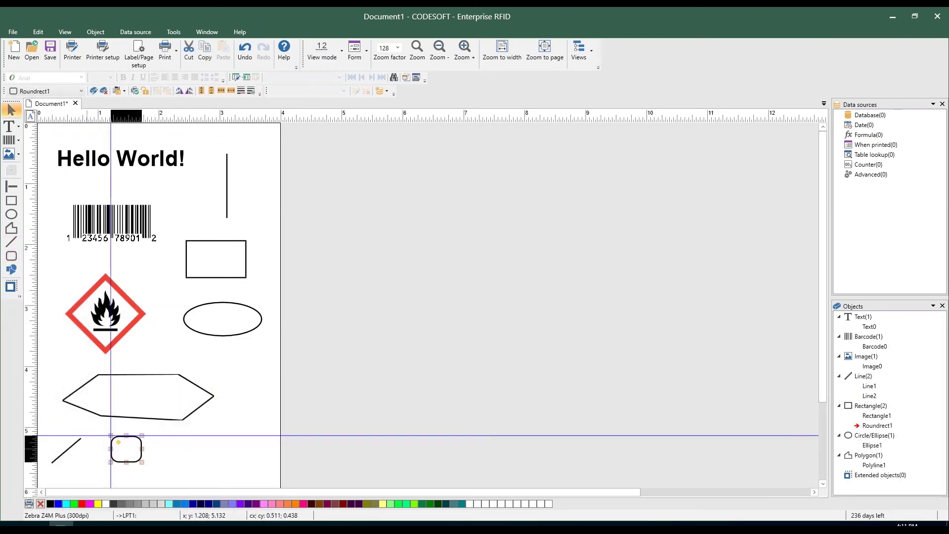
{"action": "left_click", "coordinate": [261, 426]}
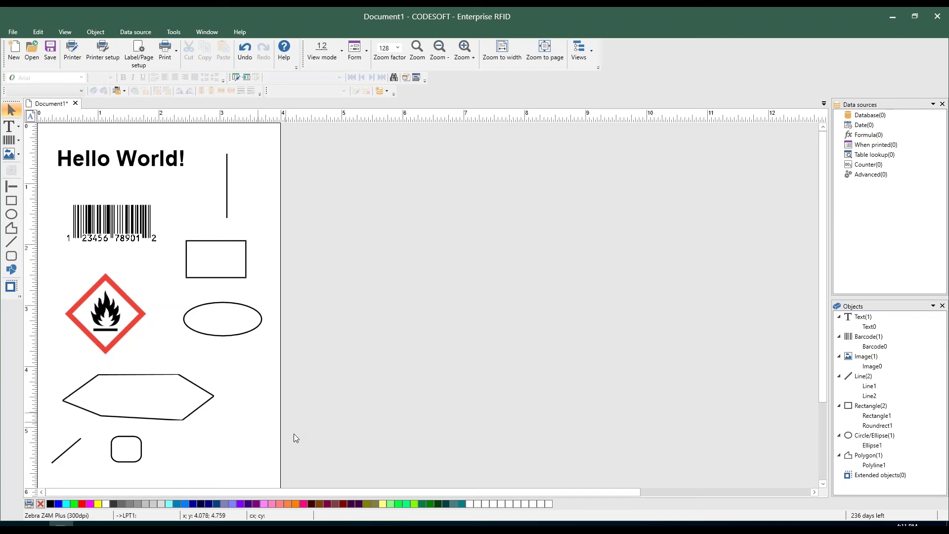
Delete the shapes, barcode, pictogram and vertical line from the label
{"action": "left_click_drag", "start_coordinate": [278, 487], "coordinate": [27, 186]}
{"action": "key", "text": "Delete"}
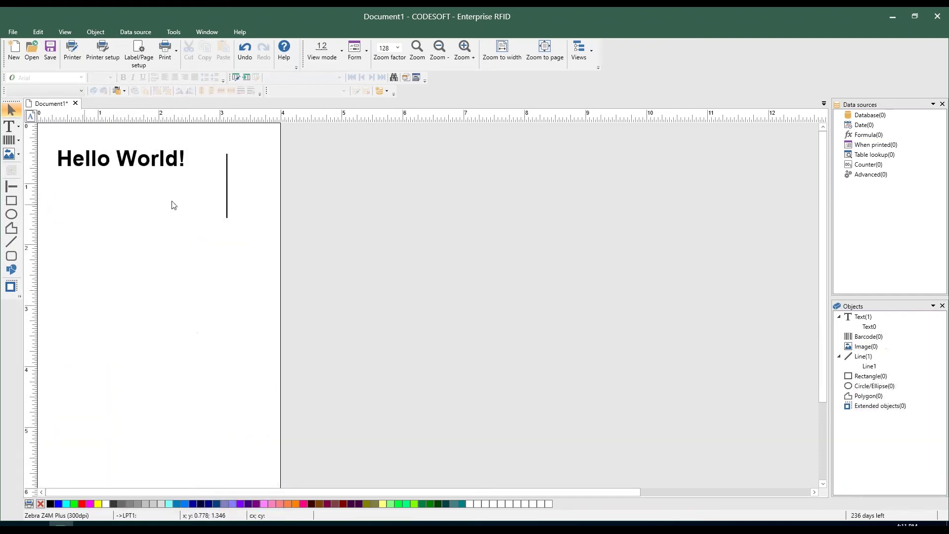
{"action": "left_click", "coordinate": [227, 207]}
{"action": "key", "text": "Delete"}
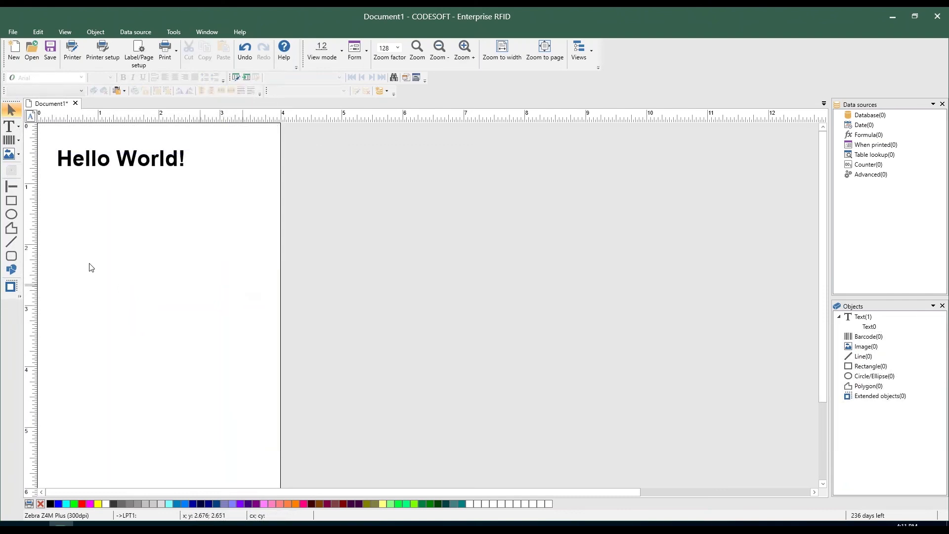
Add text objects testing123 and abc123 below Hello World!
{"action": "left_click", "coordinate": [9, 126]}
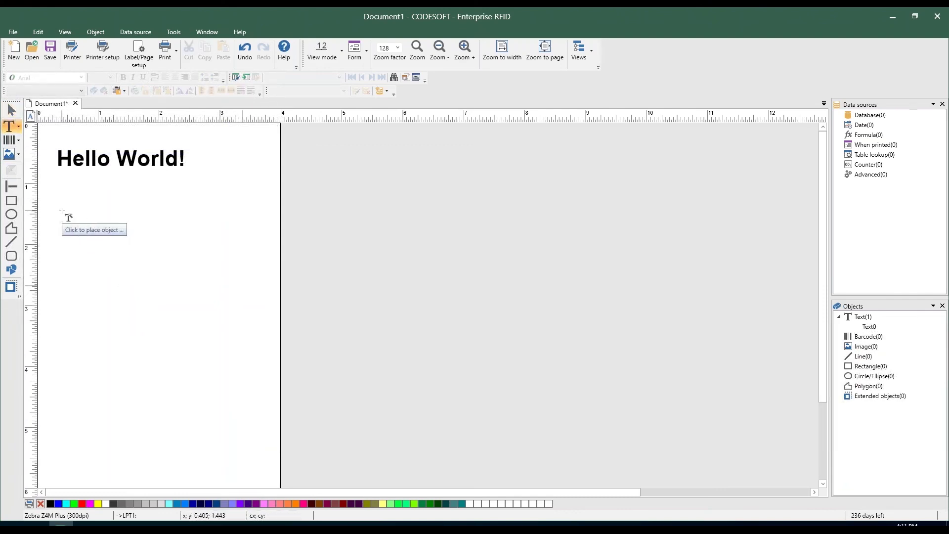
{"action": "left_click", "coordinate": [62, 211]}
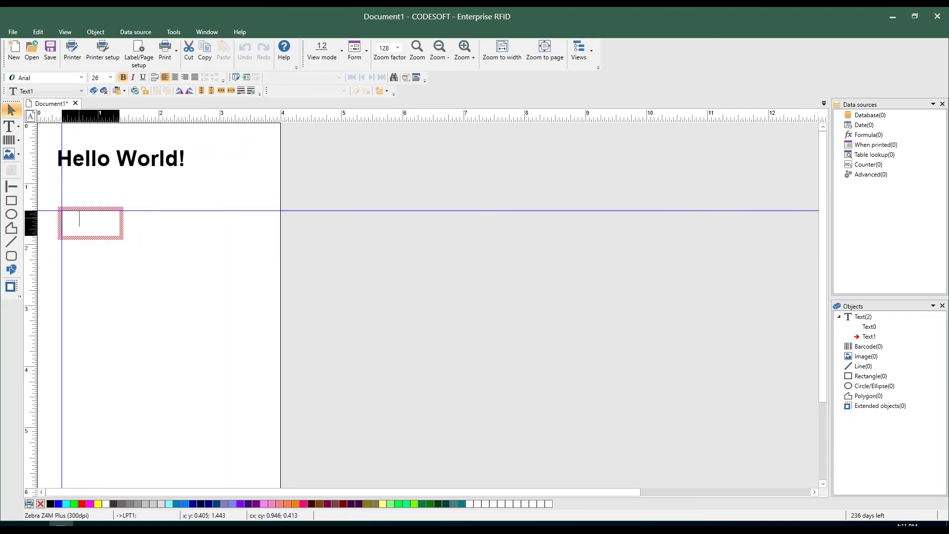
{"action": "type", "text": "tes"}
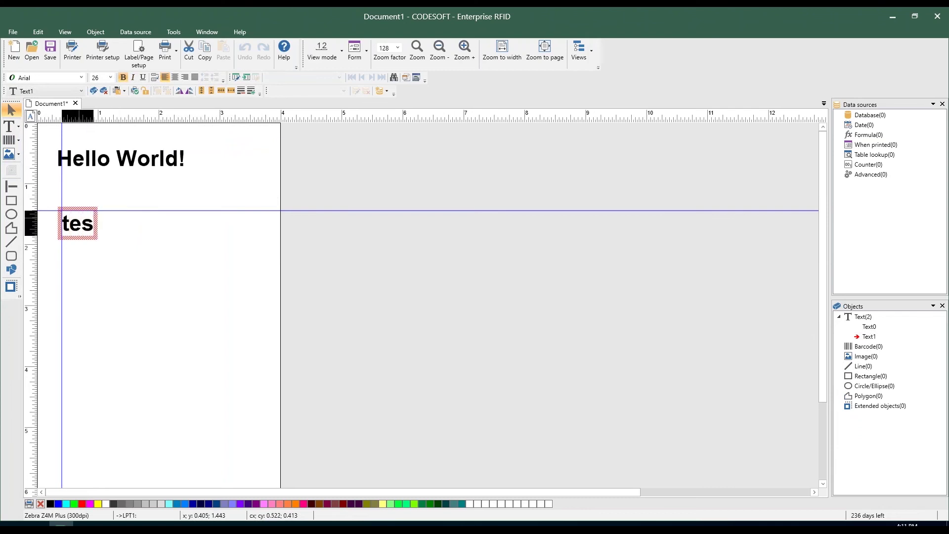
{"action": "type", "text": "ting123"}
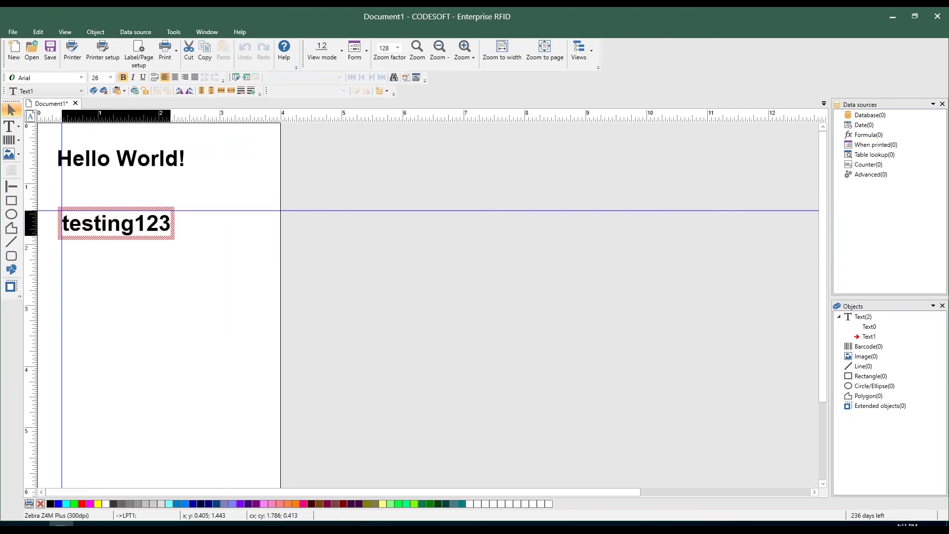
{"action": "left_click", "coordinate": [9, 126]}
{"action": "left_click", "coordinate": [72, 289]}
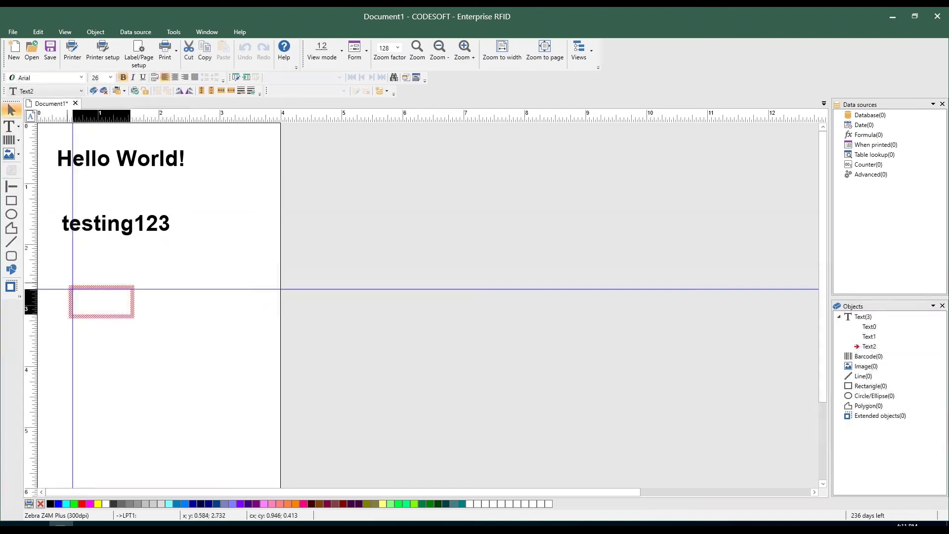
{"action": "type", "text": "abc1"}
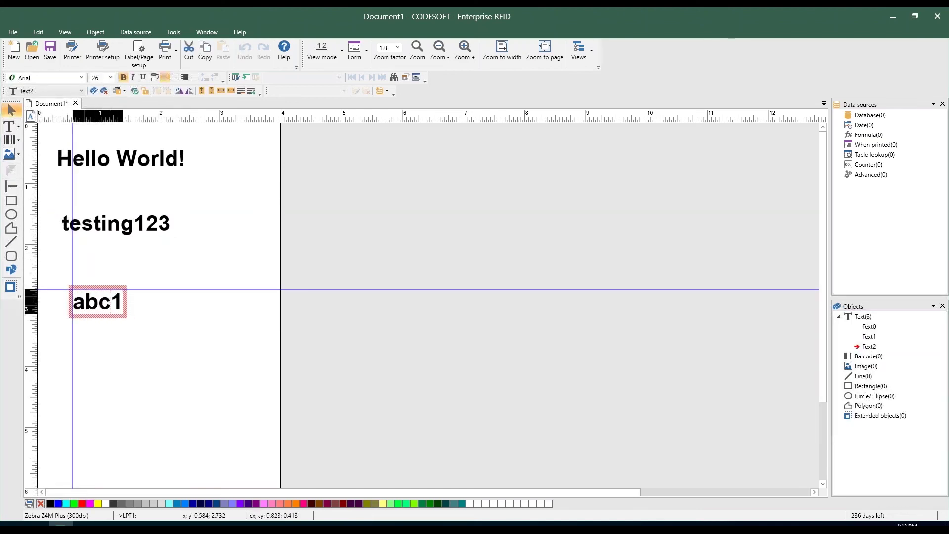
{"action": "type", "text": "23"}
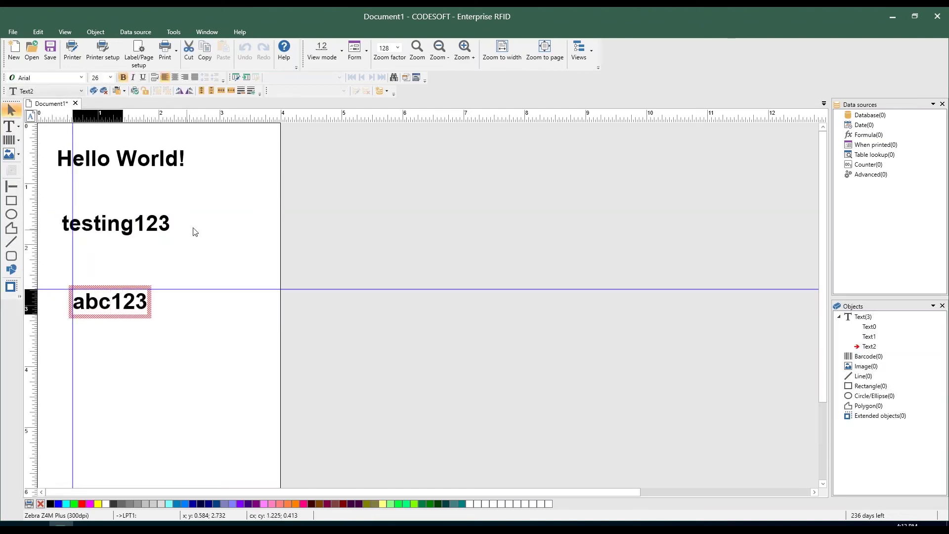
{"action": "left_click", "coordinate": [221, 232]}
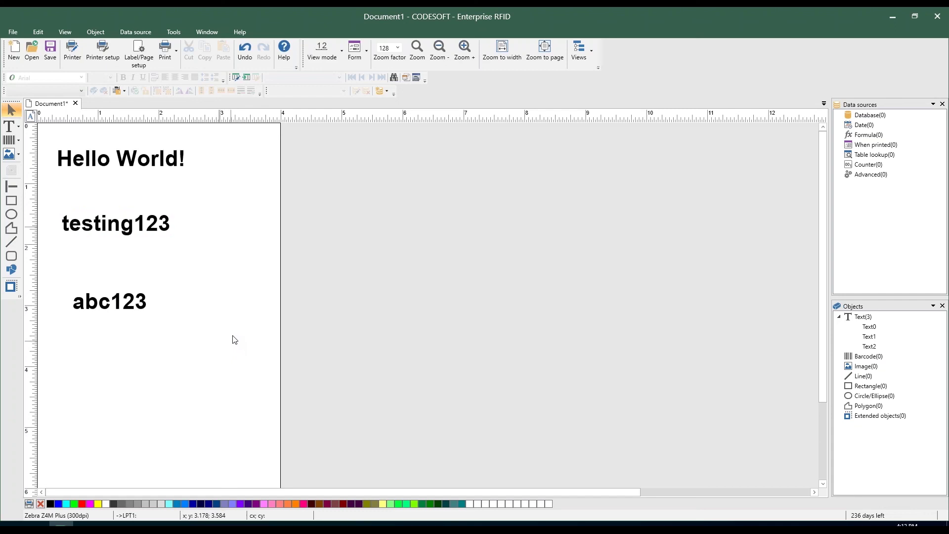
Marquee-select Hello World!, testing123 and abc123 together
{"action": "left_click", "coordinate": [178, 159]}
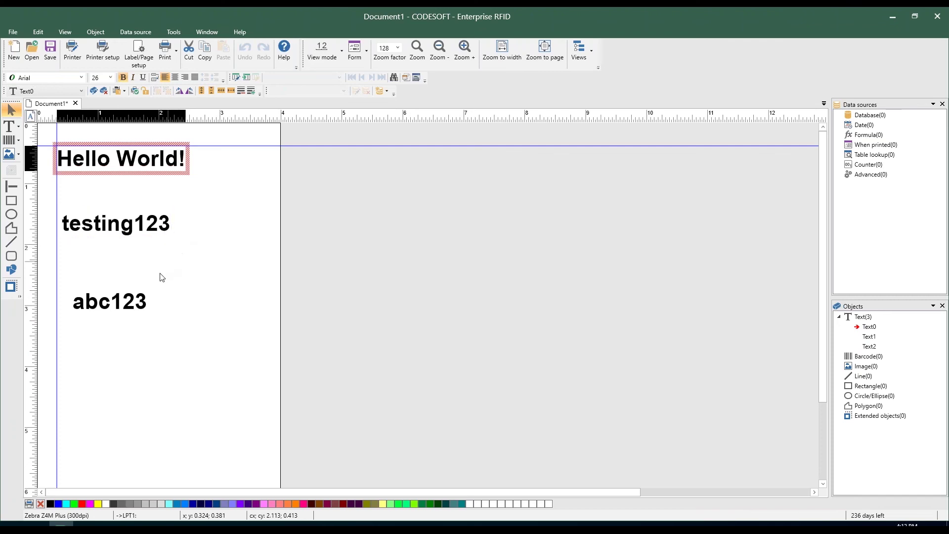
{"action": "left_click", "coordinate": [148, 287], "text": "shift"}
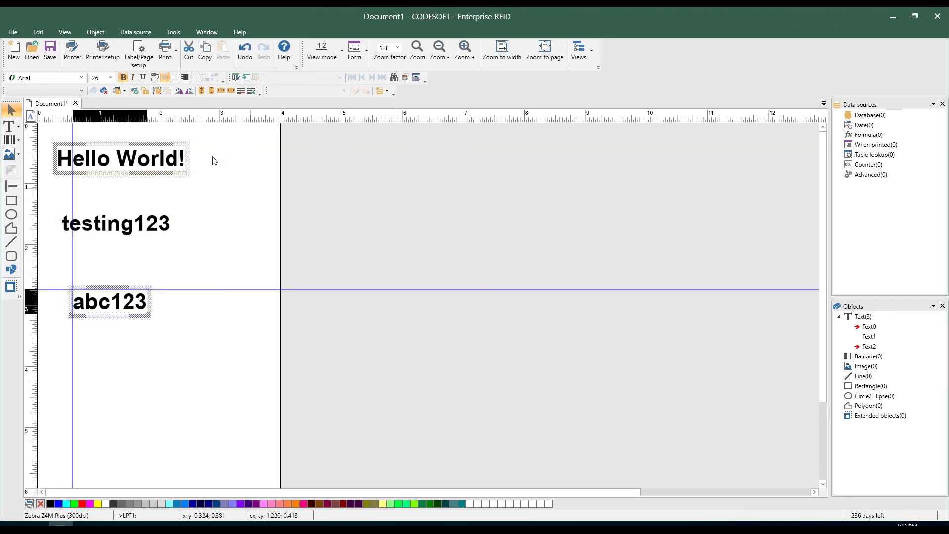
{"action": "left_click", "coordinate": [219, 369]}
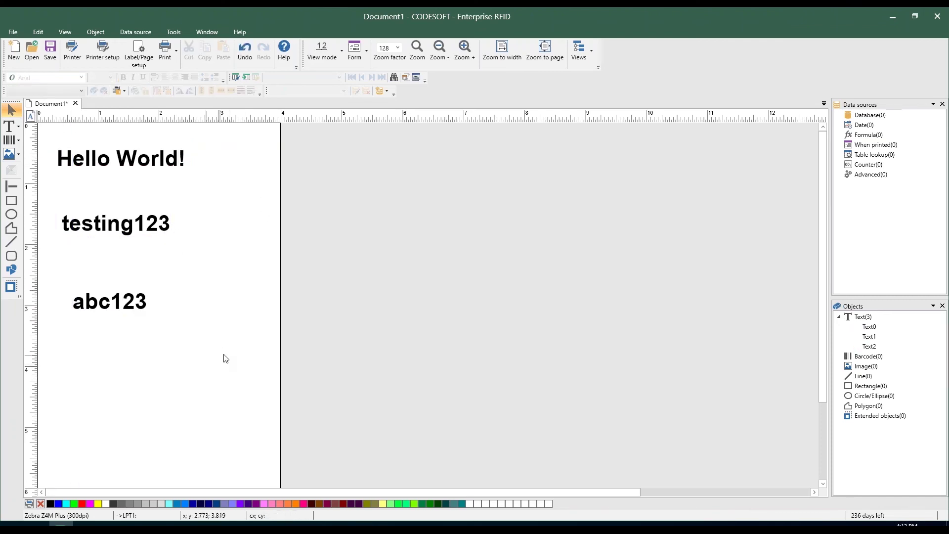
{"action": "mouse_move", "coordinate": [233, 353]}
{"action": "left_mouse_down"}
{"action": "mouse_move", "coordinate": [182, 253]}
{"action": "mouse_move", "coordinate": [105, 146]}
{"action": "mouse_move", "coordinate": [45, 135]}
{"action": "left_mouse_up"}
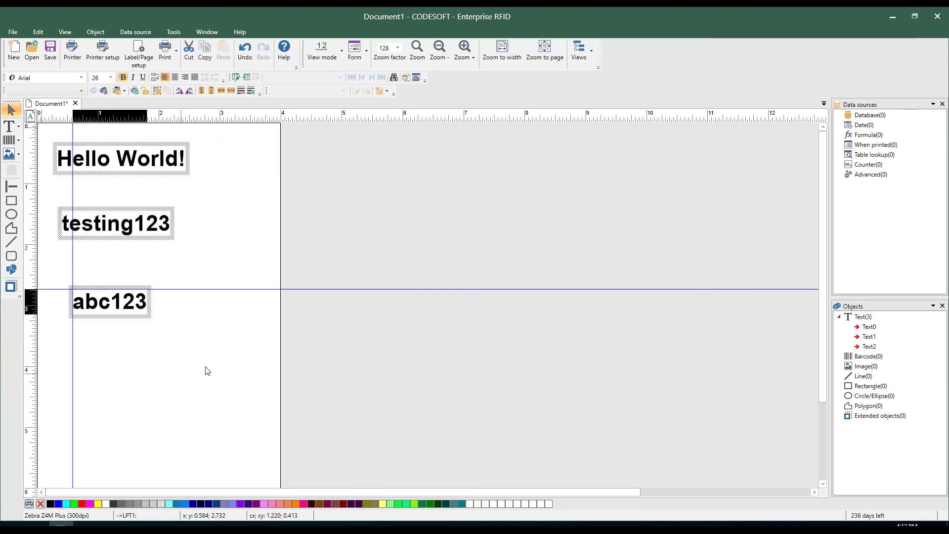
Align the three texts on their left edges
{"action": "left_click", "coordinate": [97, 34]}
{"action": "mouse_move", "coordinate": [124, 108]}
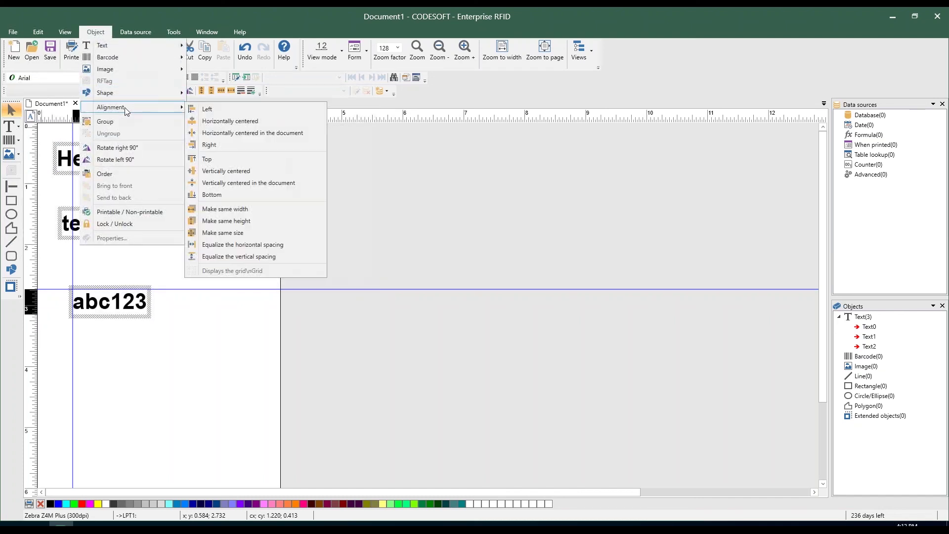
{"action": "left_click", "coordinate": [191, 109]}
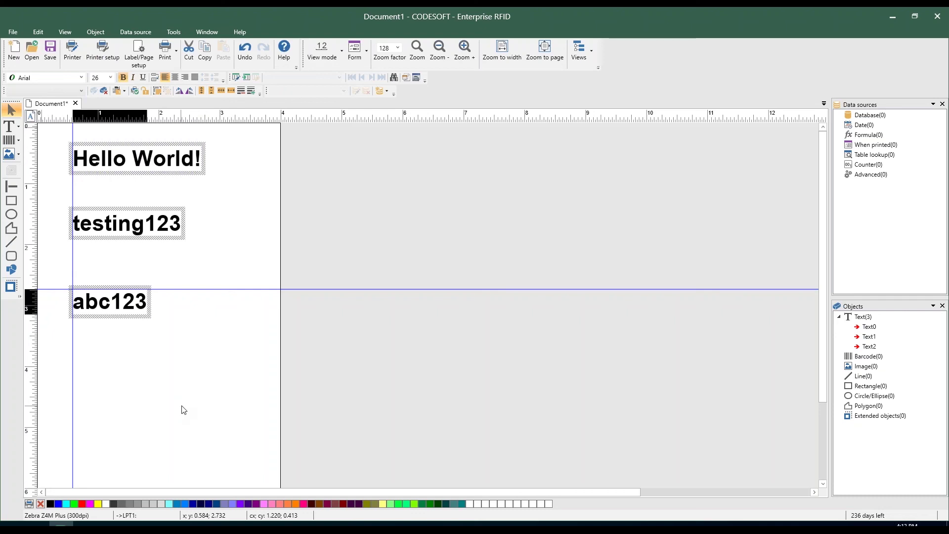
Equalize the vertical spacing between the three texts, then deselect them
{"action": "left_click", "coordinate": [96, 32]}
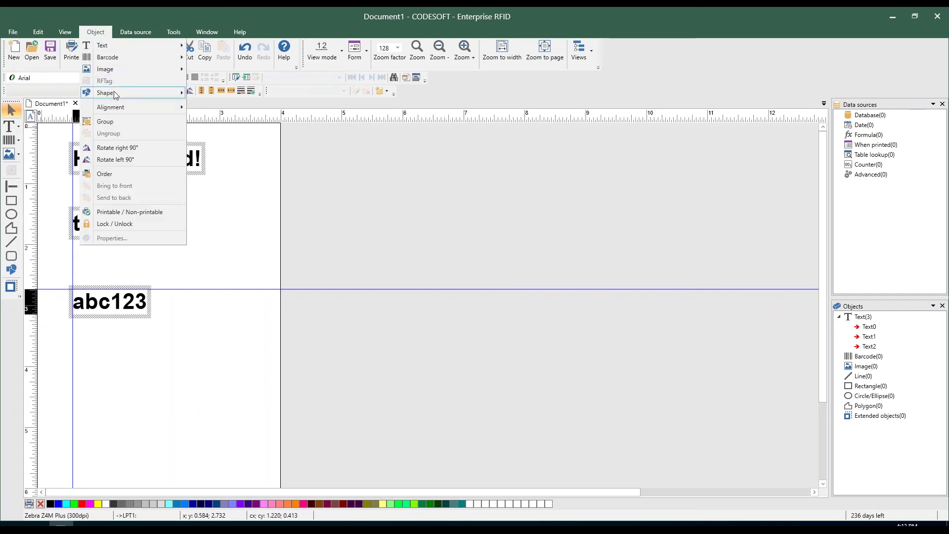
{"action": "mouse_move", "coordinate": [149, 109]}
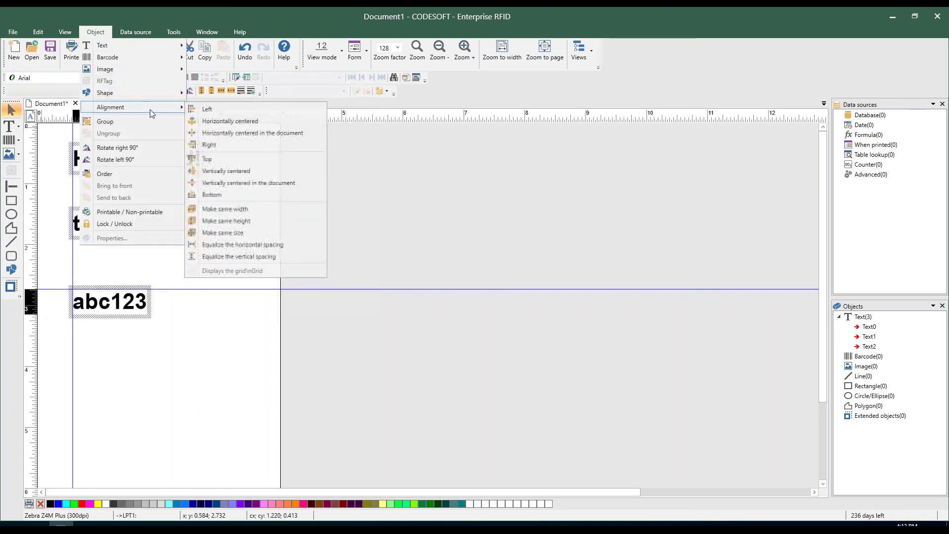
{"action": "left_click", "coordinate": [218, 256]}
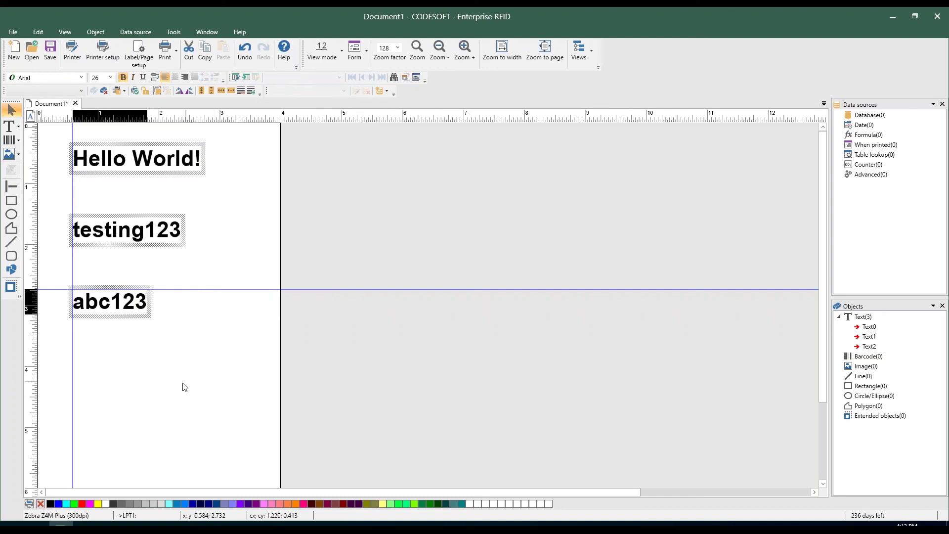
{"action": "left_click", "coordinate": [157, 393]}
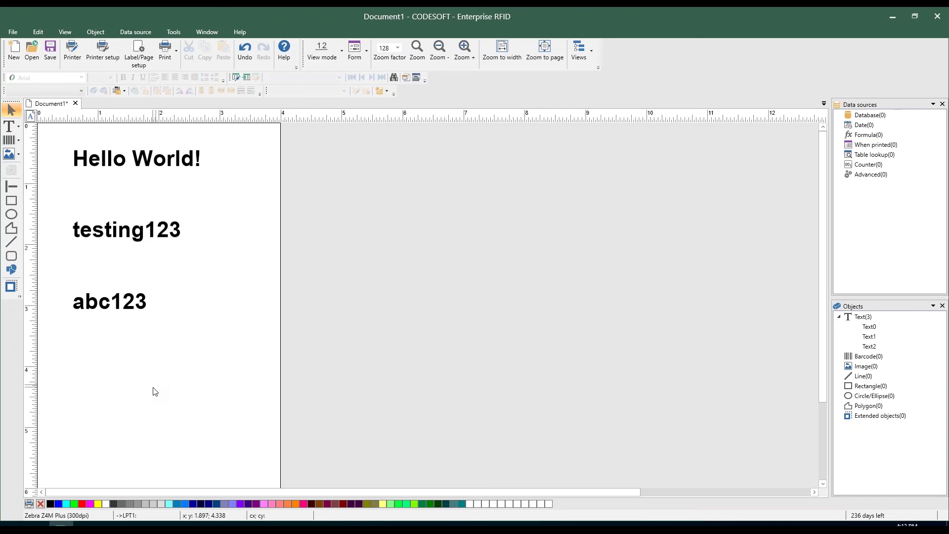
Turn on a displayed 1/8-inch grid in the configuration
{"action": "left_click", "coordinate": [180, 32]}
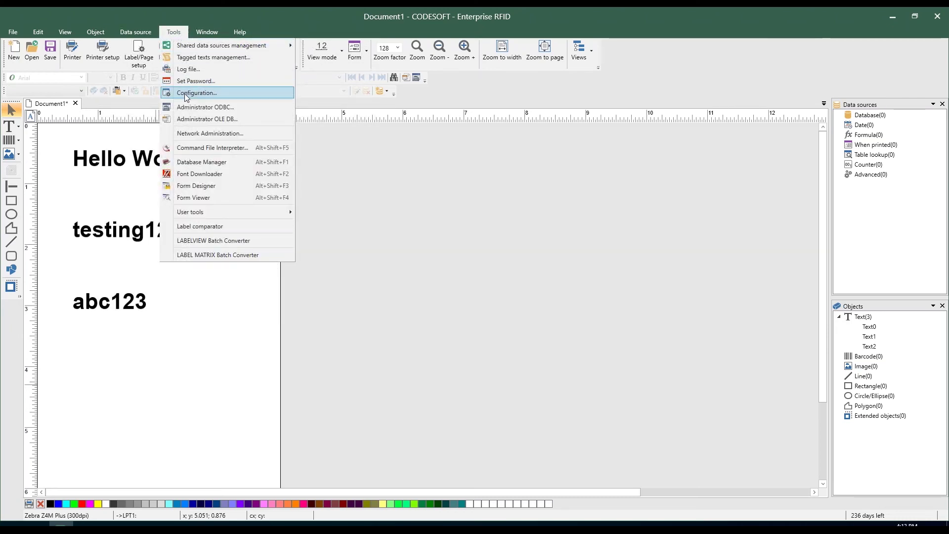
{"action": "left_click", "coordinate": [187, 93]}
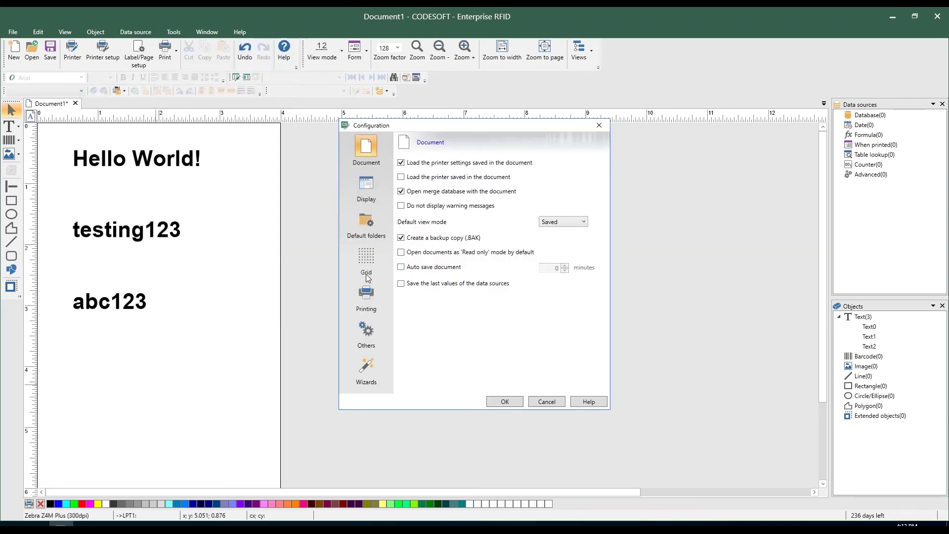
{"action": "left_click", "coordinate": [366, 258]}
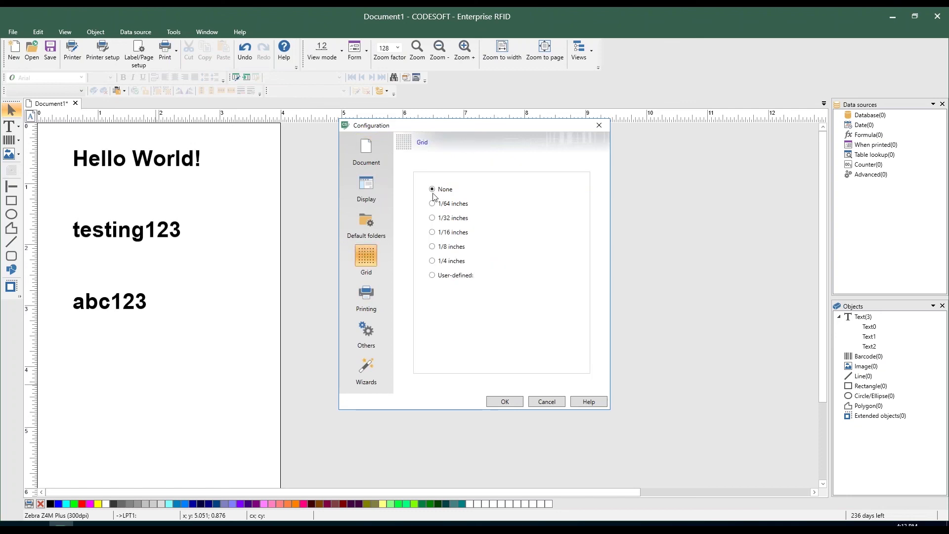
{"action": "left_click", "coordinate": [433, 247]}
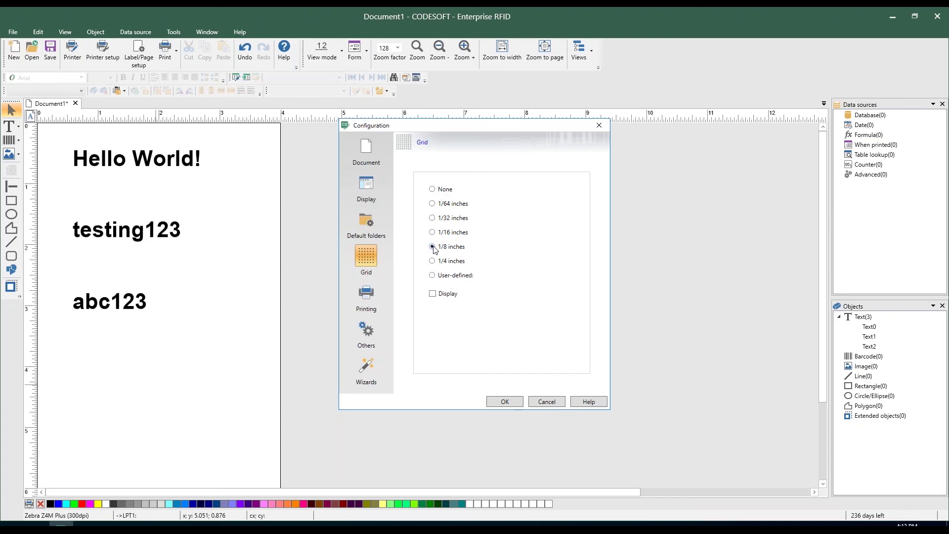
{"action": "left_click", "coordinate": [433, 295]}
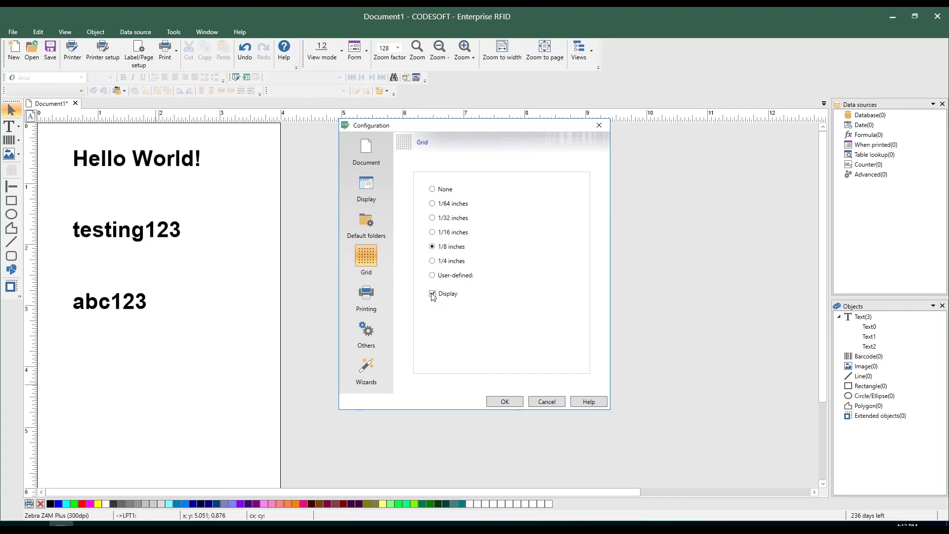
{"action": "left_click", "coordinate": [502, 402]}
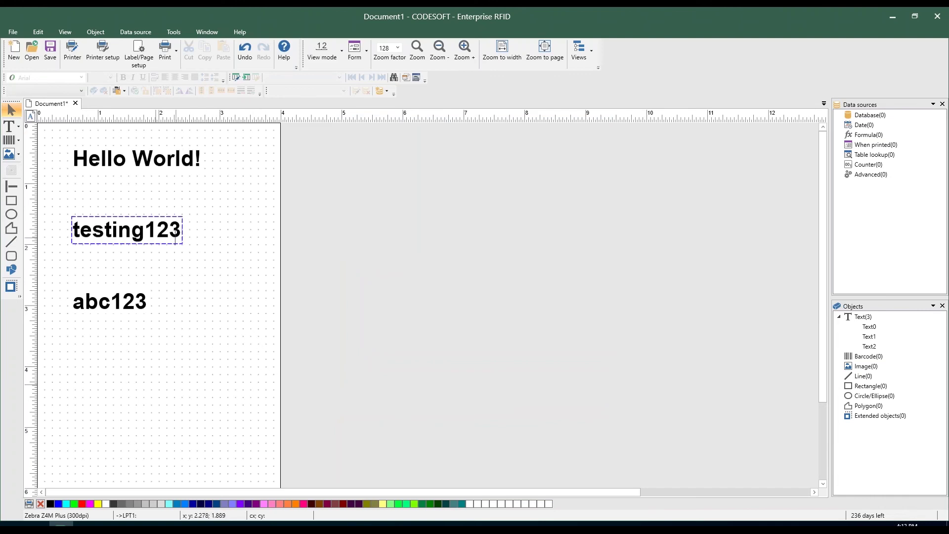
Drag testing123 slightly up and right, indenting it from the other texts
{"action": "left_click", "coordinate": [132, 214]}
{"action": "left_click_drag", "start_coordinate": [132, 214], "coordinate": [156, 203]}
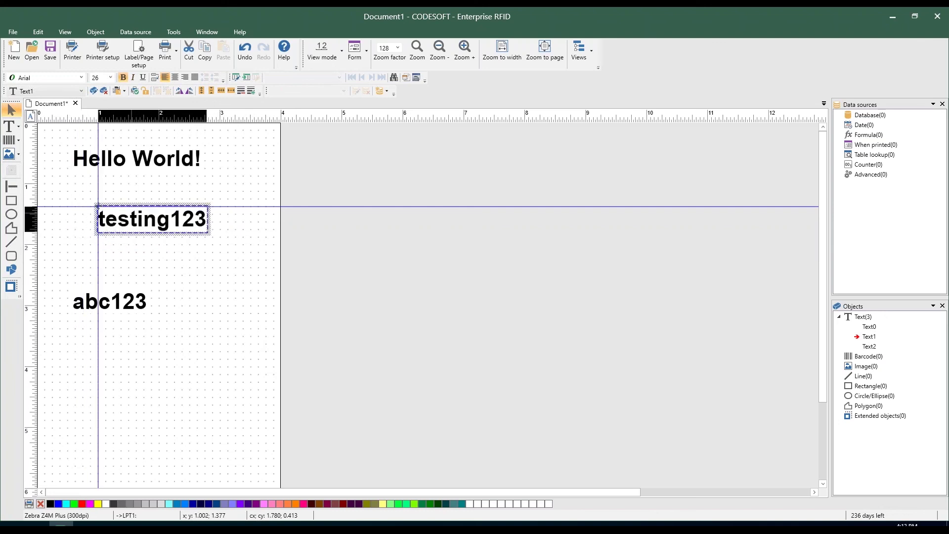
{"action": "left_click", "coordinate": [76, 242]}
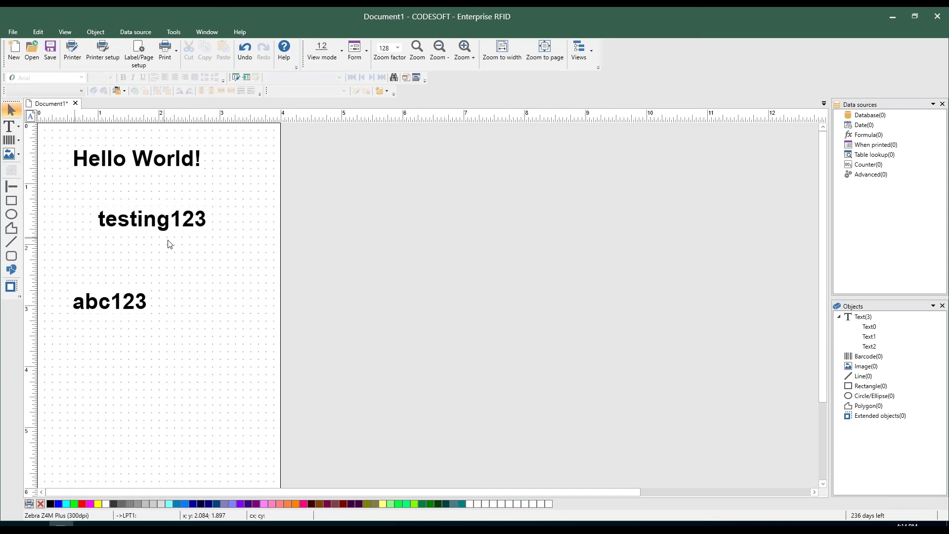
{"action": "left_click", "coordinate": [174, 33]}
Set the Grid option to None in the Configuration settings so the label shows no grid dots
{"action": "left_click", "coordinate": [190, 95]}
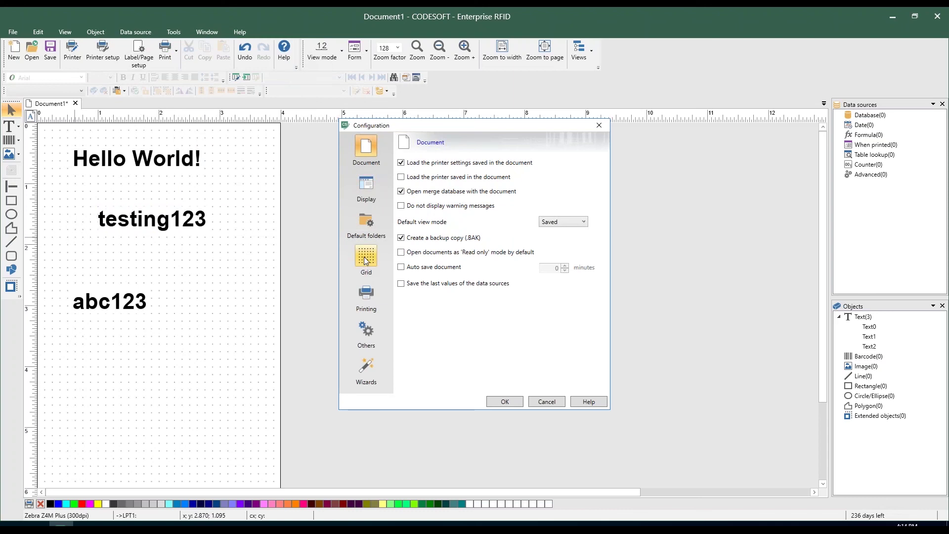
{"action": "left_click", "coordinate": [365, 261]}
{"action": "left_click", "coordinate": [433, 190]}
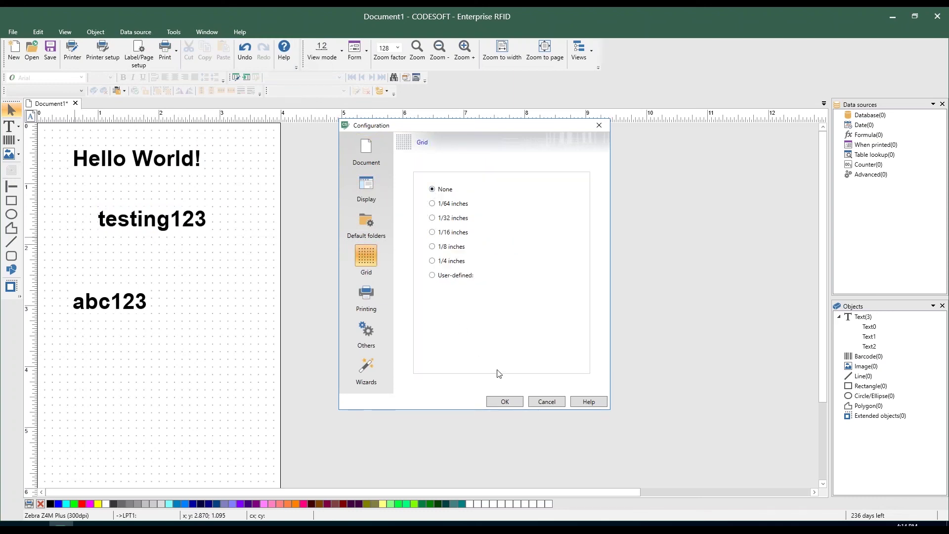
{"action": "left_click", "coordinate": [505, 402]}
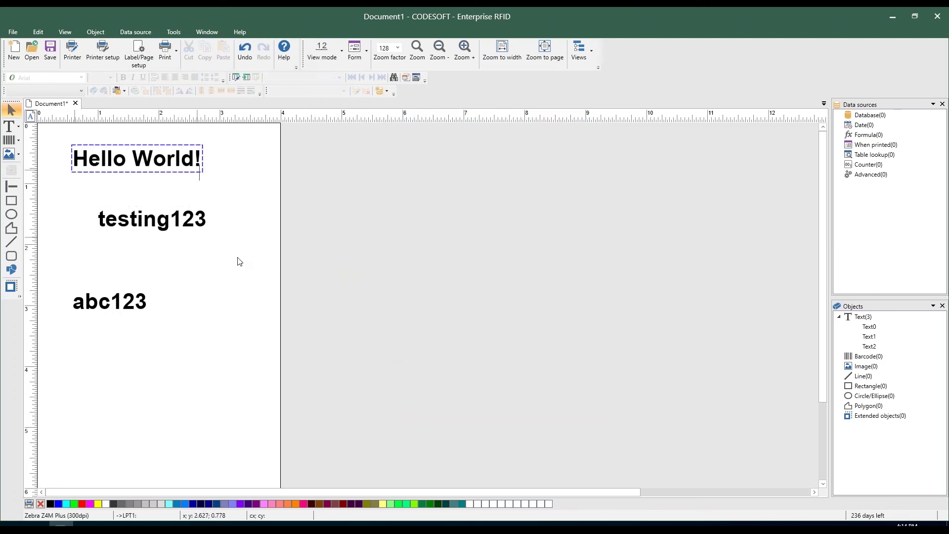